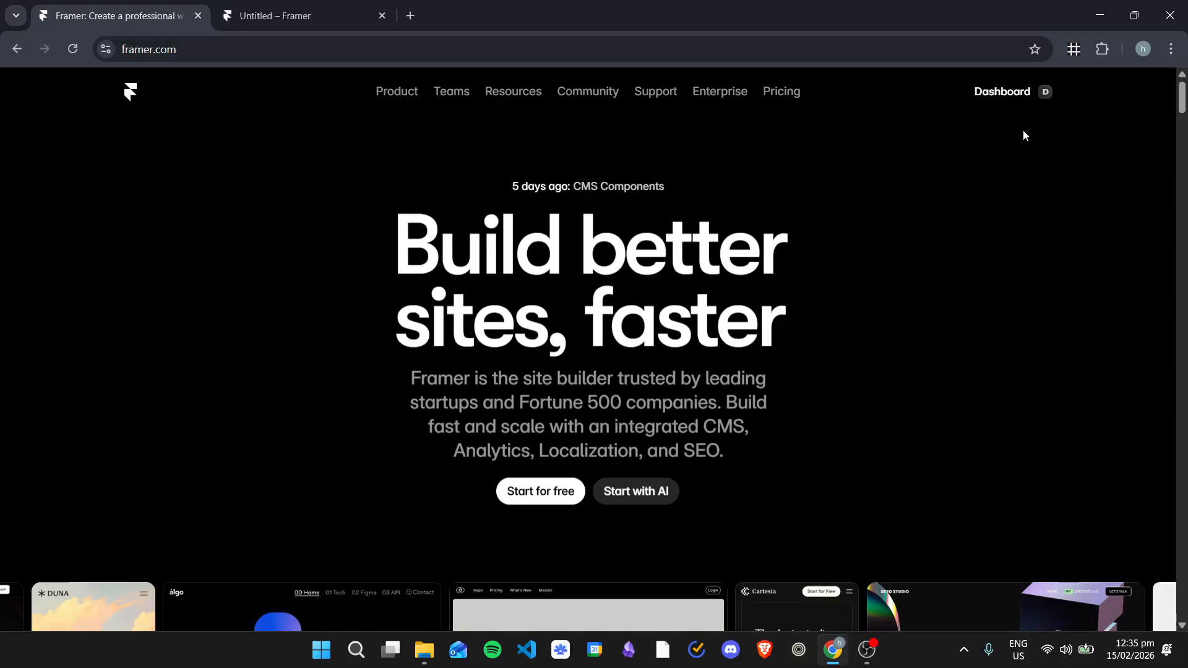
- Open the projects dashboard from the Framer homepage and go to the blank Untitled project
mouse_move(1025, 93)
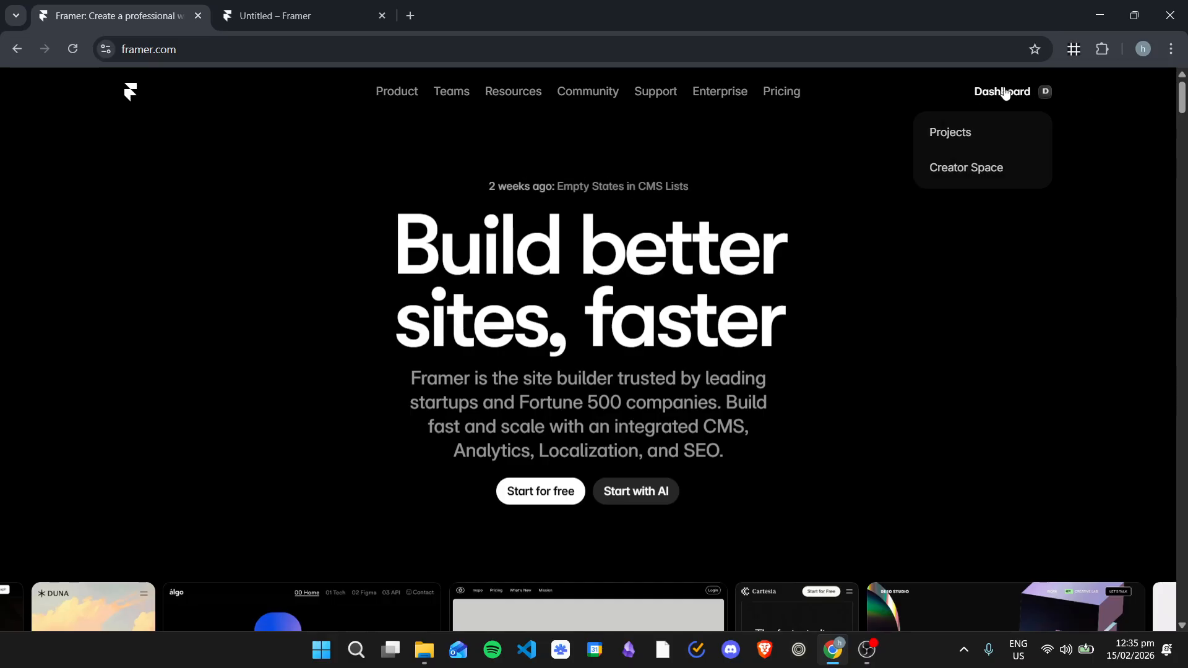
left_click(981, 131)
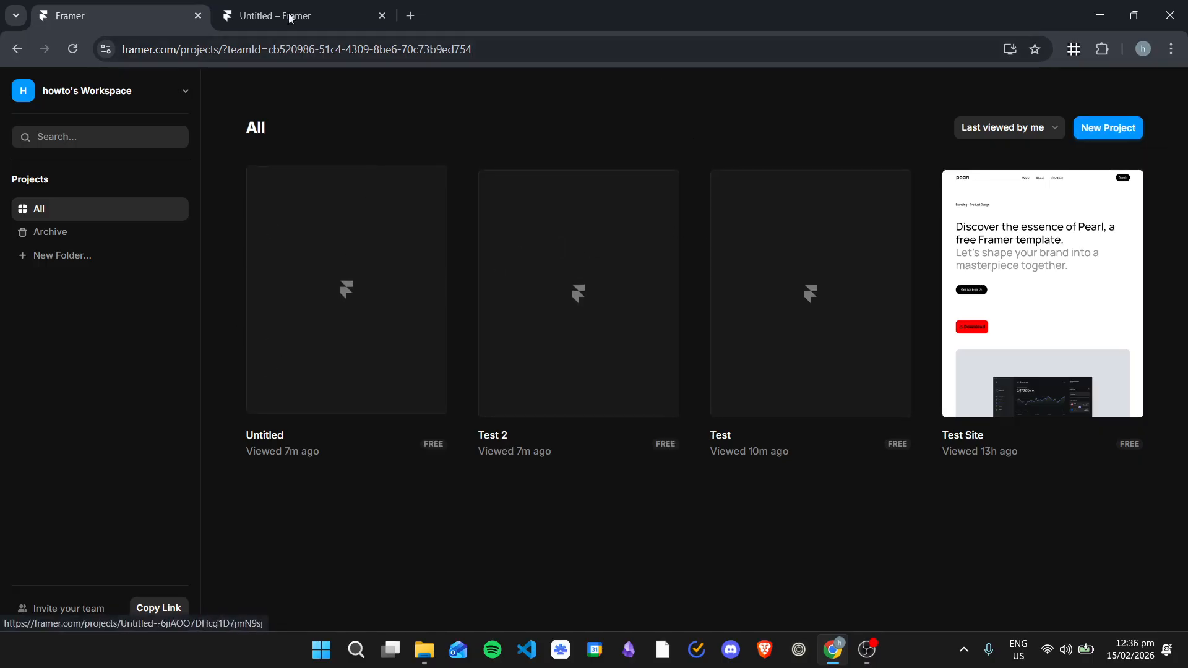
left_click(370, 171)
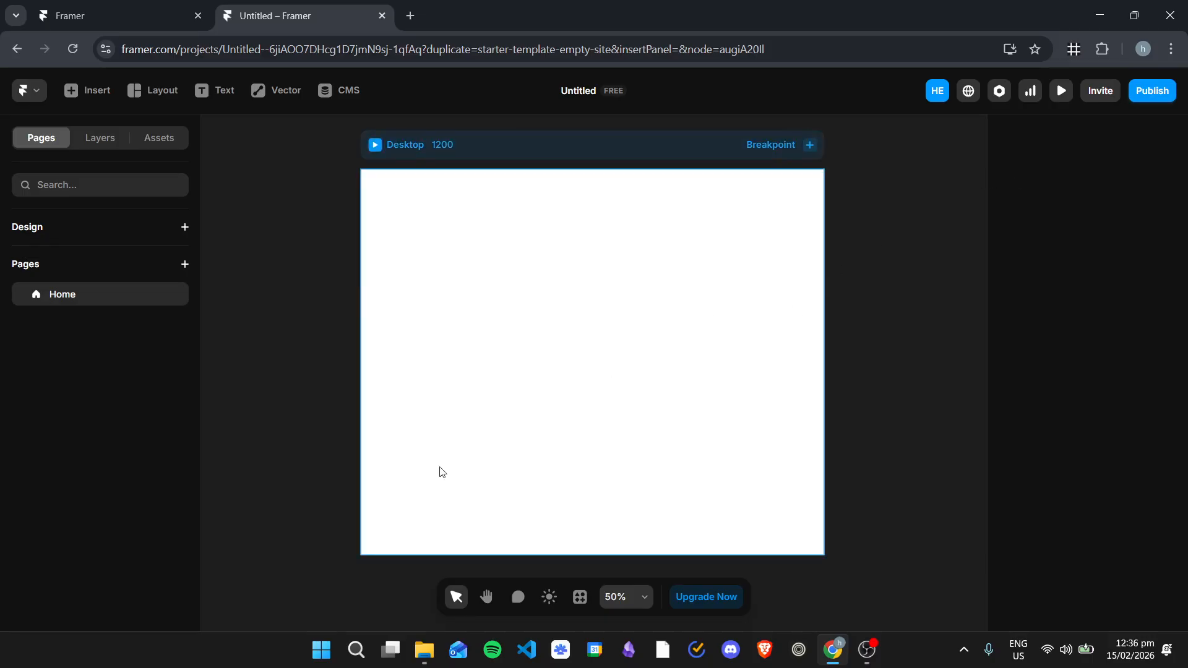
- Search the plugins for "ai fra" and launch the AI Frame plugin
left_click(580, 596)
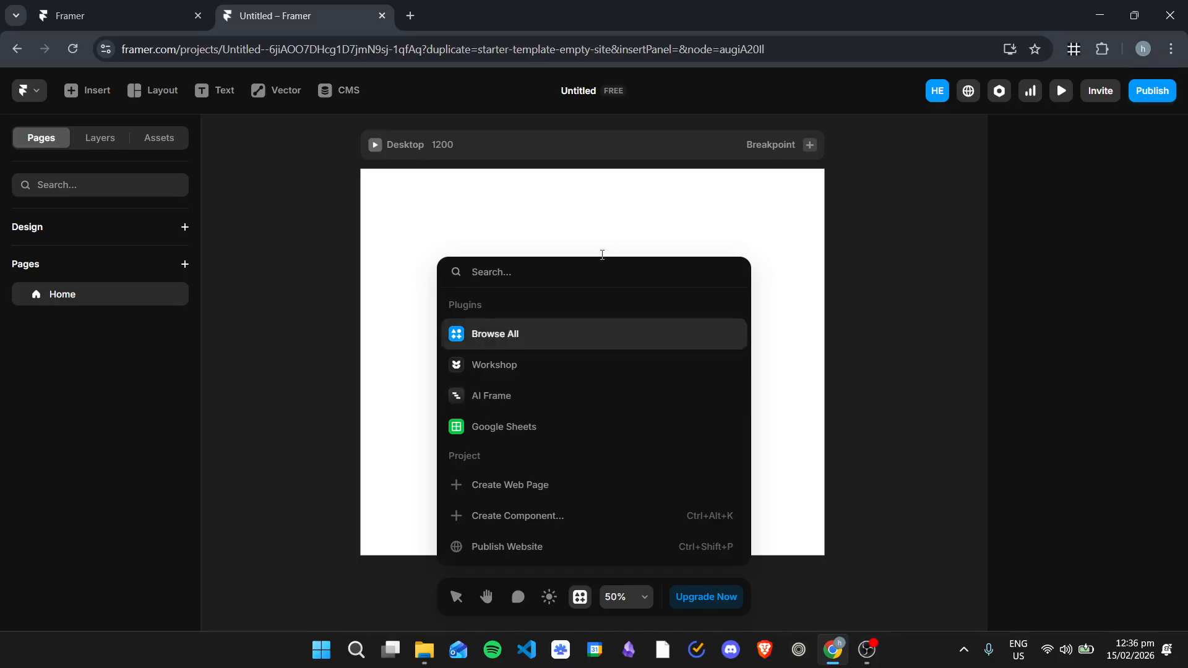
type("a")
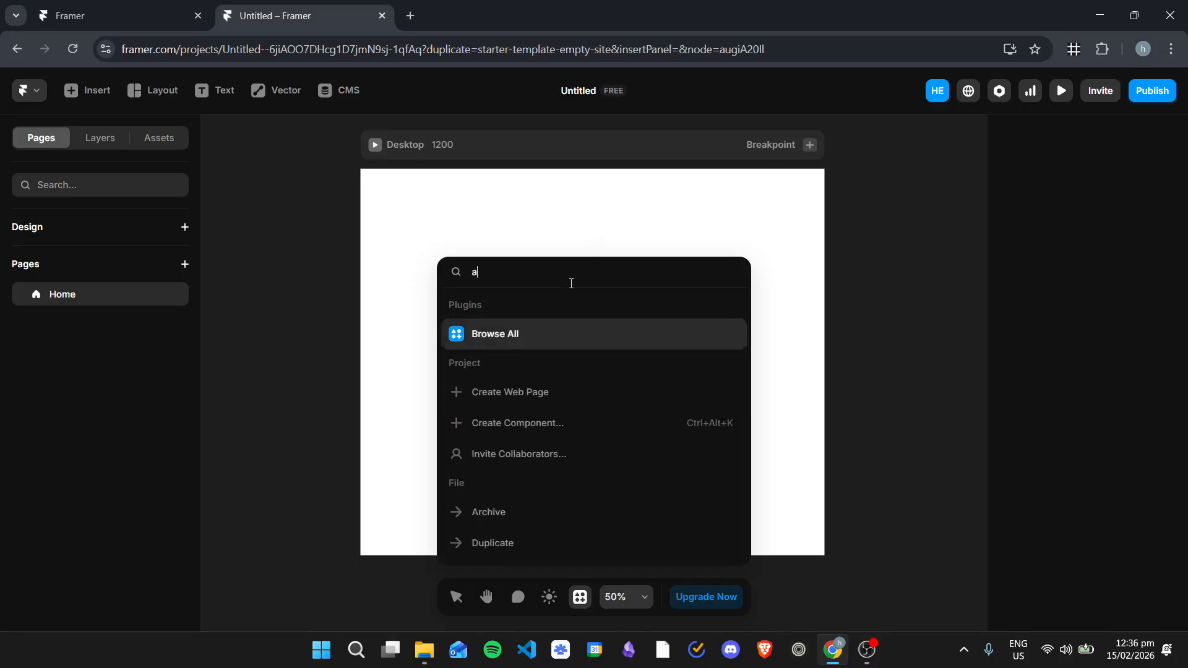
type("i fra")
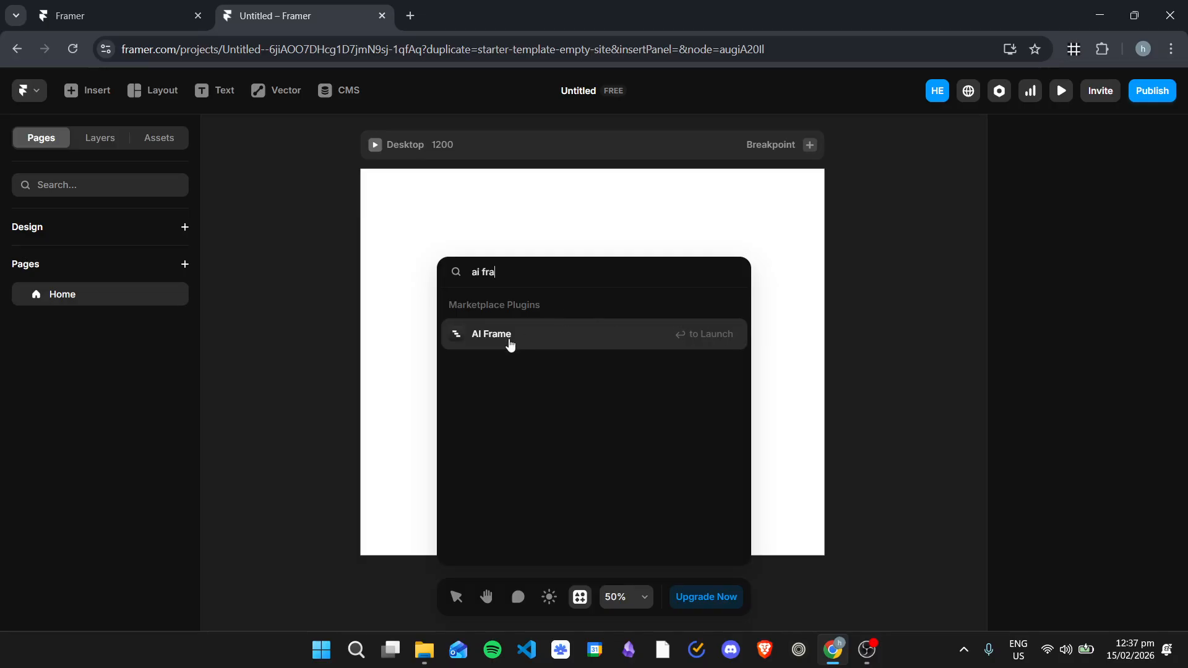
left_click(621, 342)
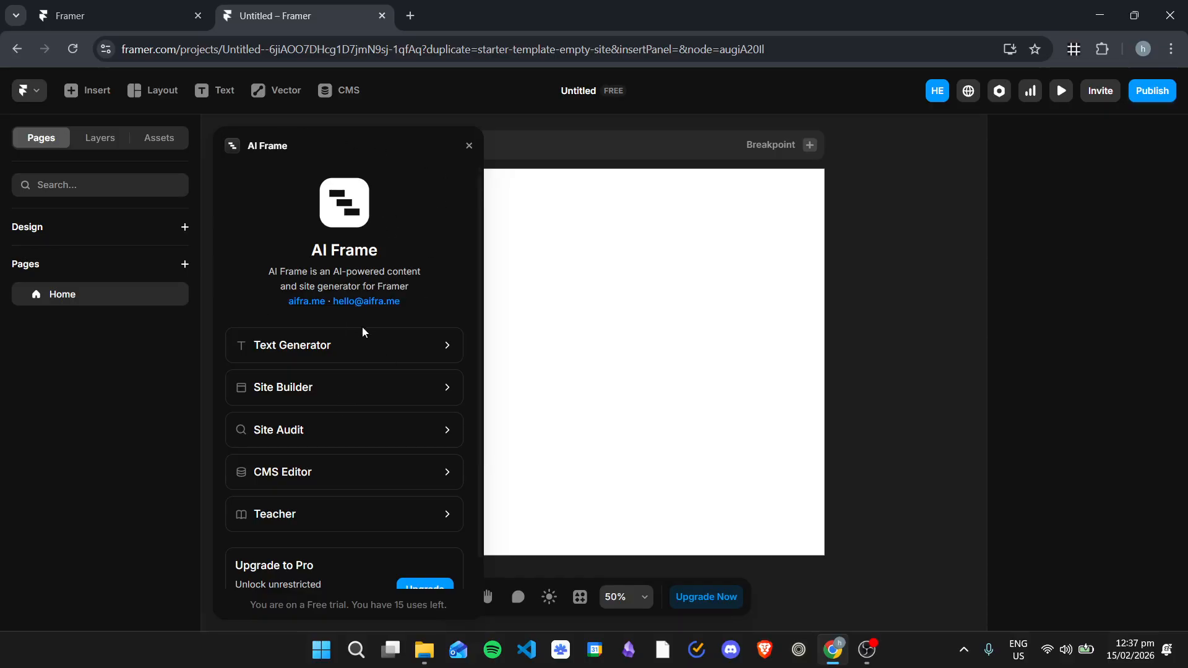
- Look through the AI Frame tools and open Site Builder
scroll(358, 328, "down", 1)
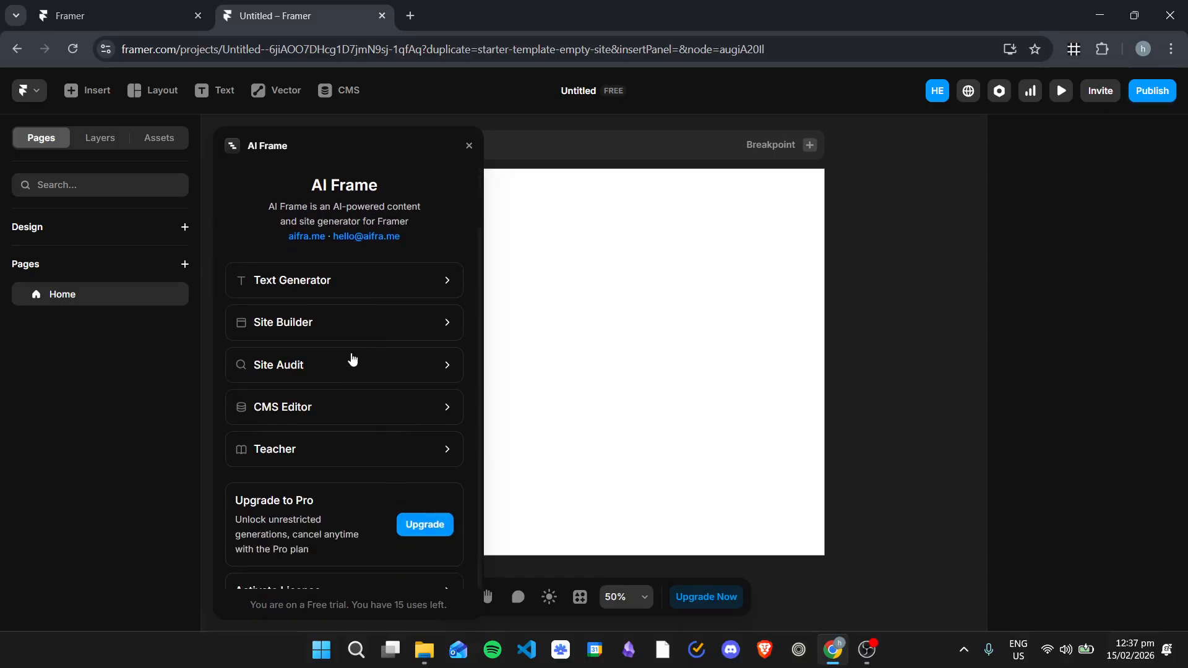
scroll(387, 411, "up", 1)
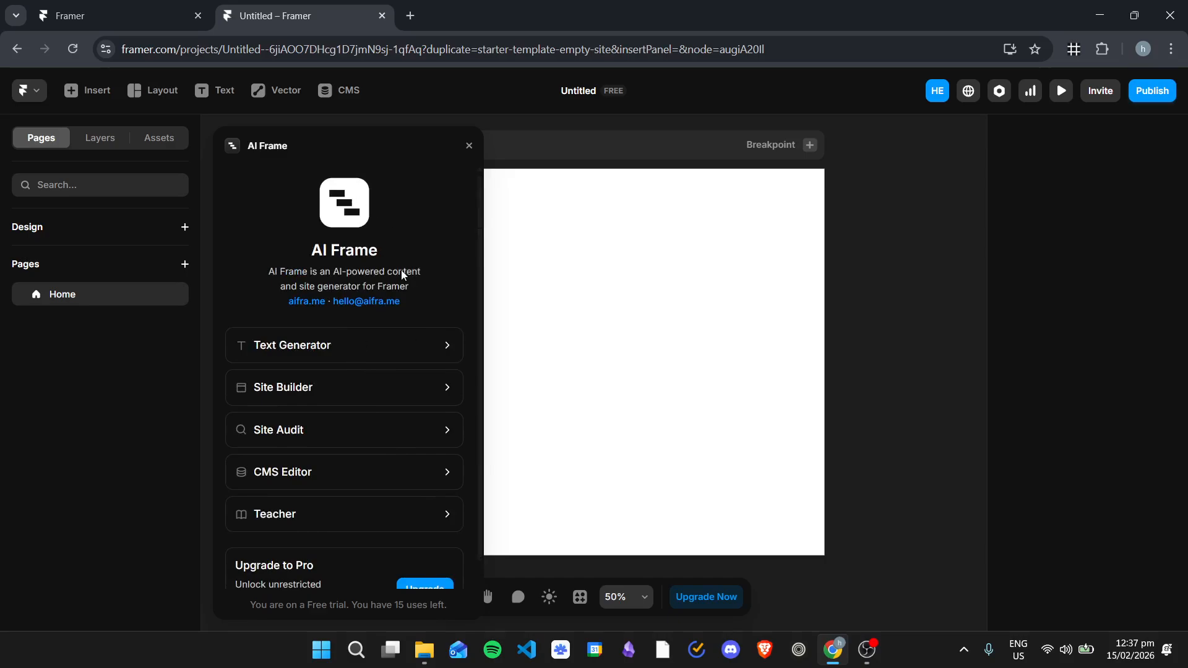
scroll(411, 347, "down", 1)
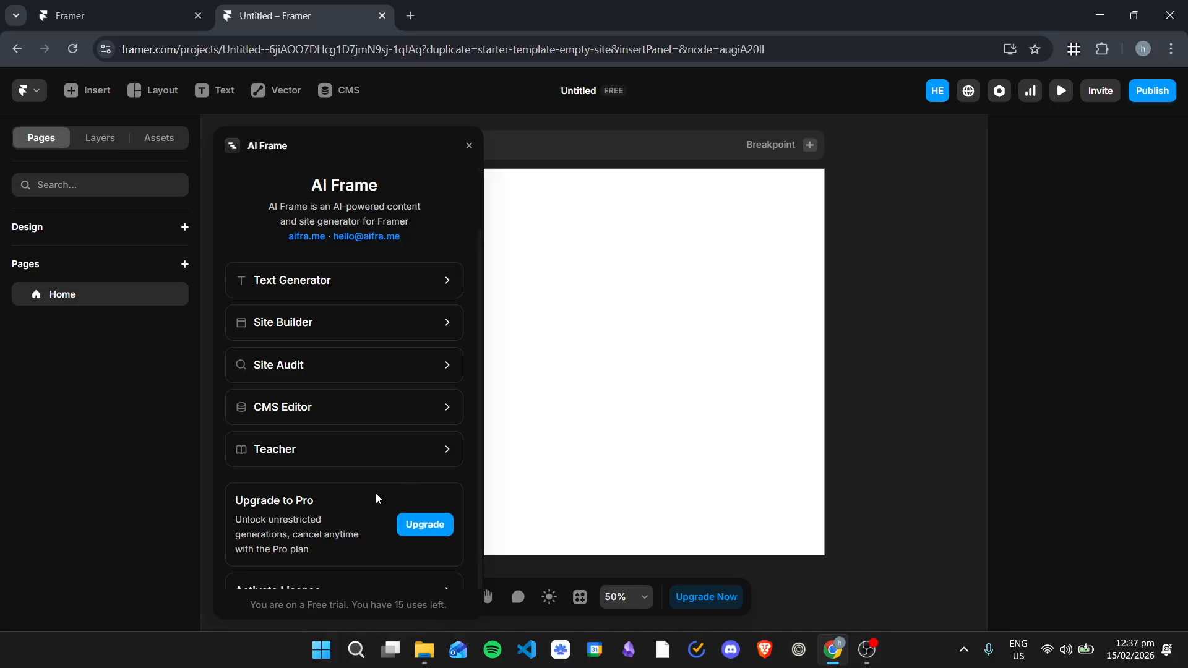
left_click(576, 407)
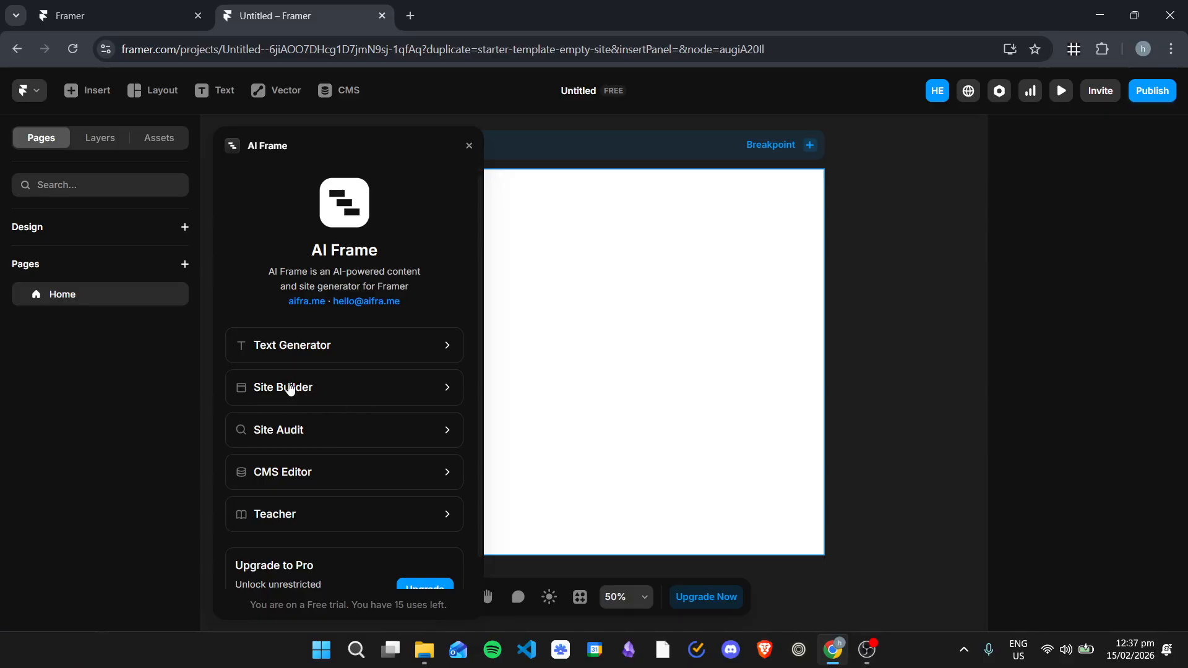
left_click(340, 395)
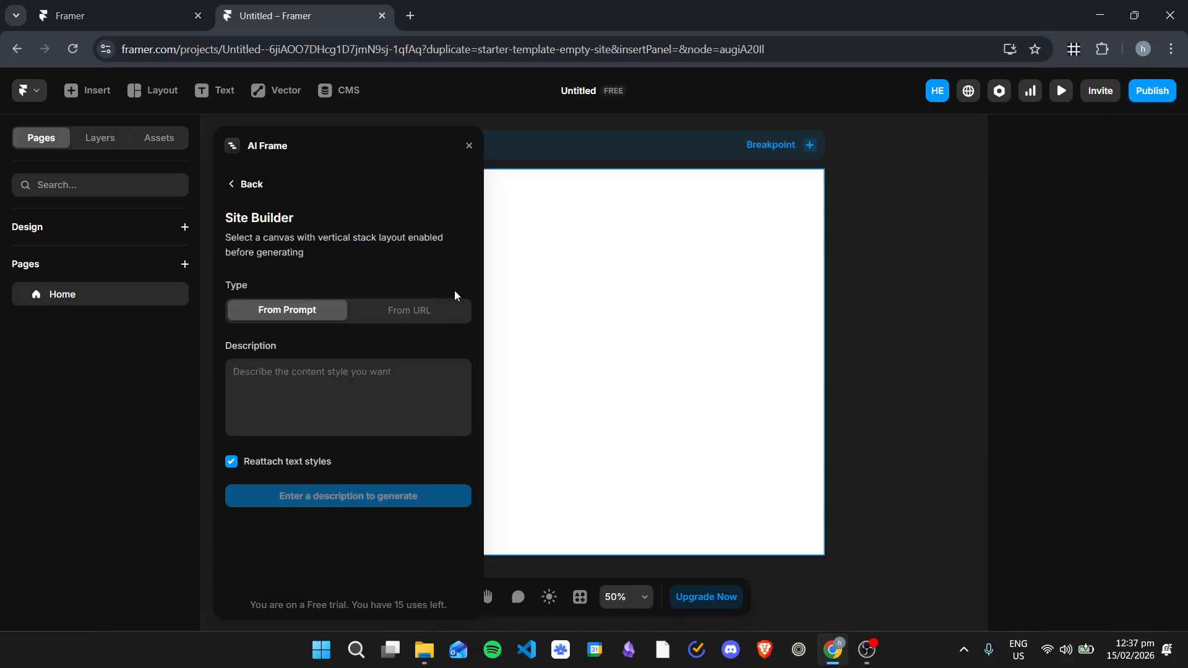
- Begin the Site Builder description with "Create a portfolio website where it has the essential sections"
left_click(289, 399)
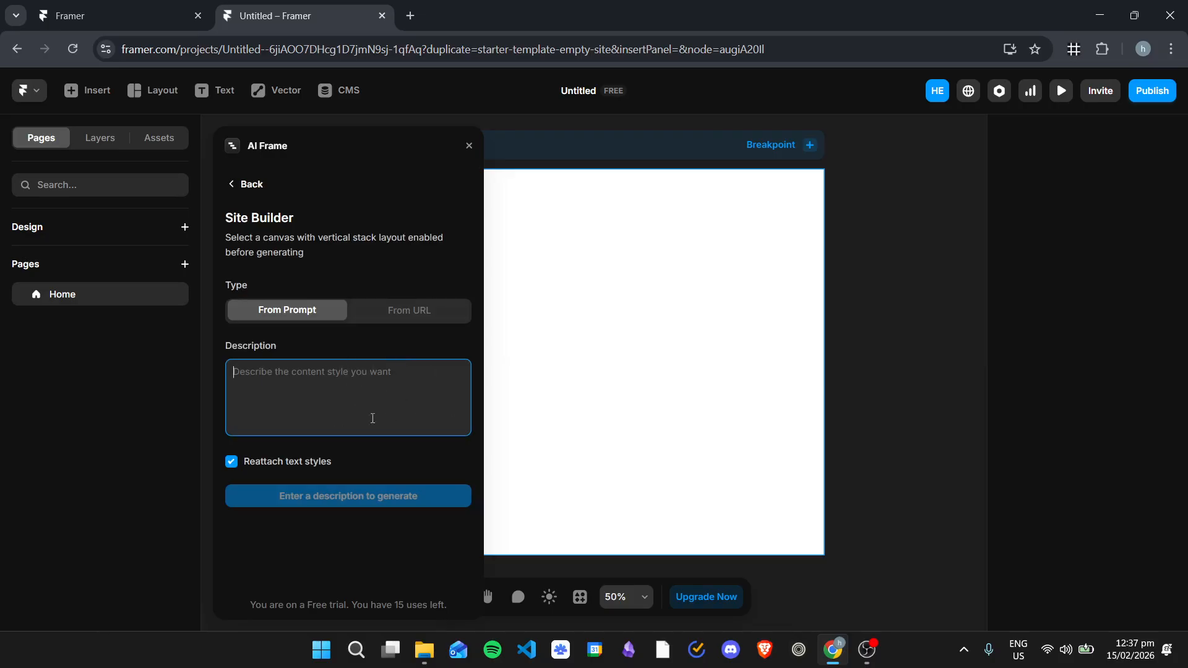
left_click(829, 291)
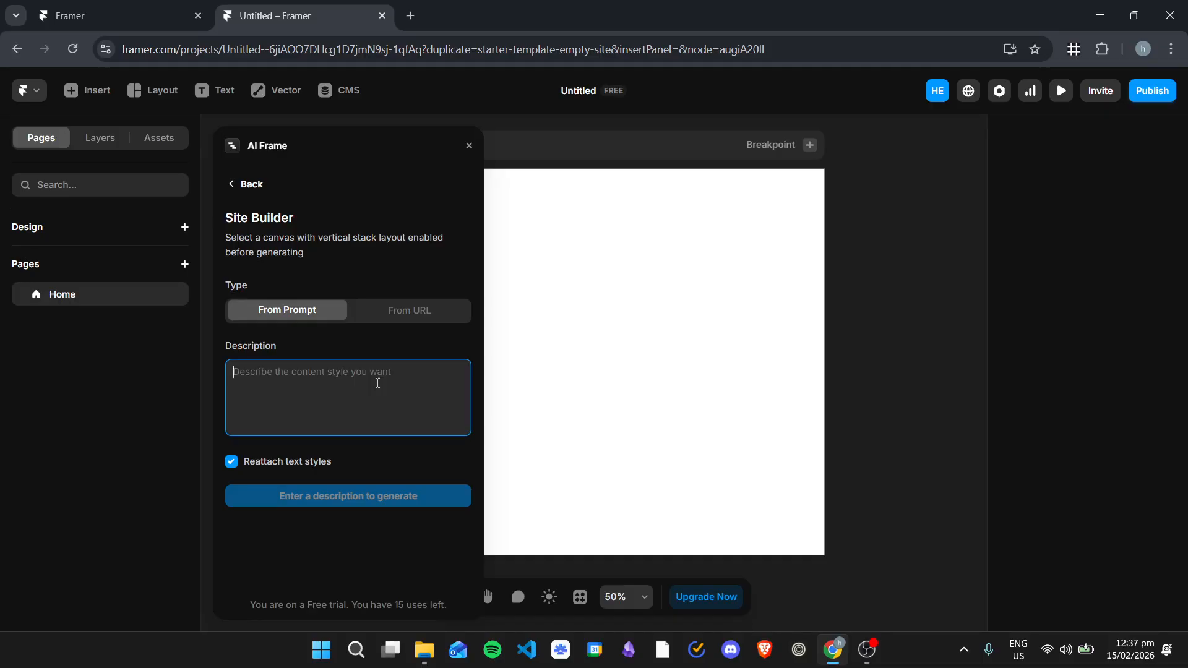
type("+")
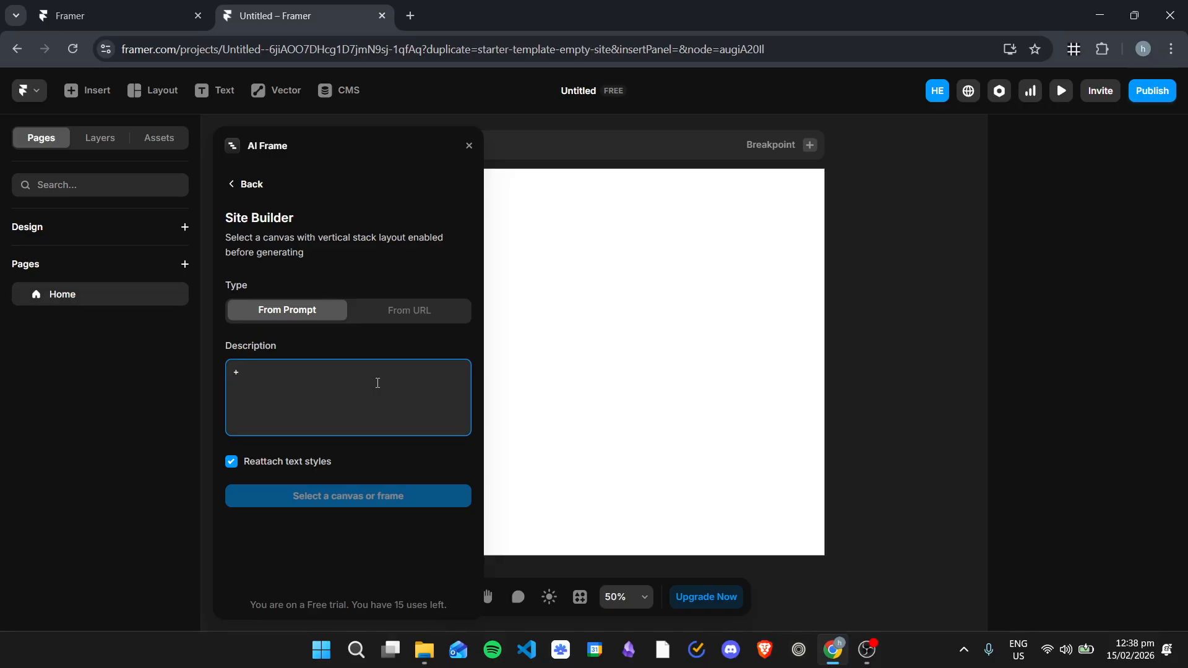
key("BackSpace")
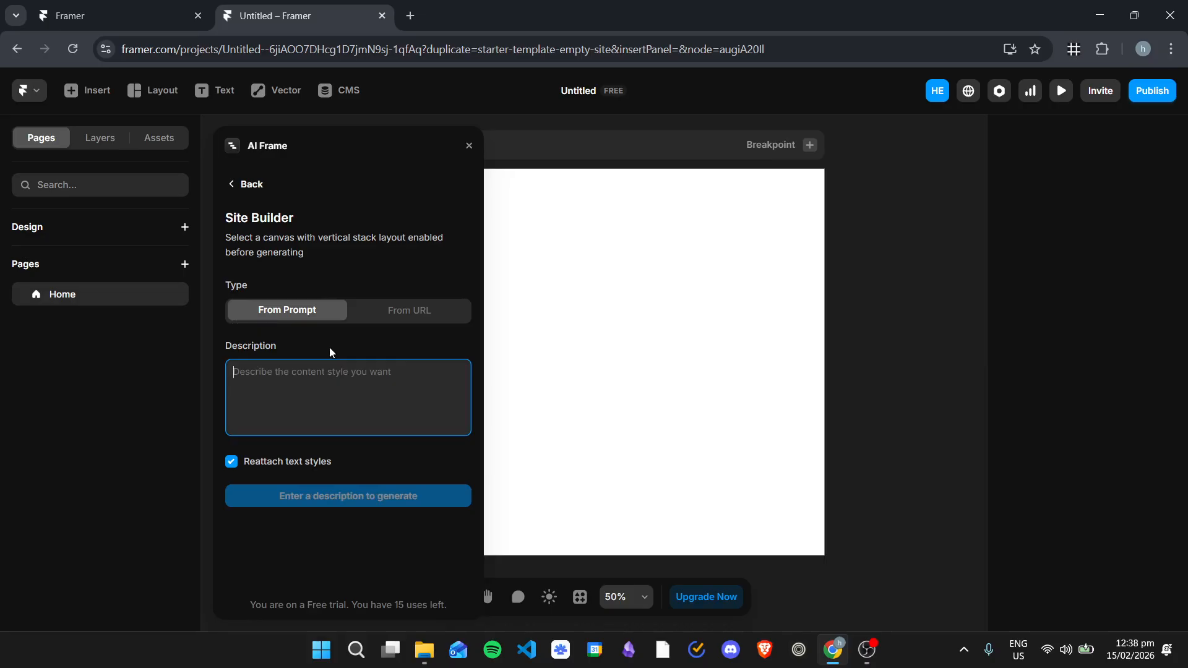
type("Create a ")
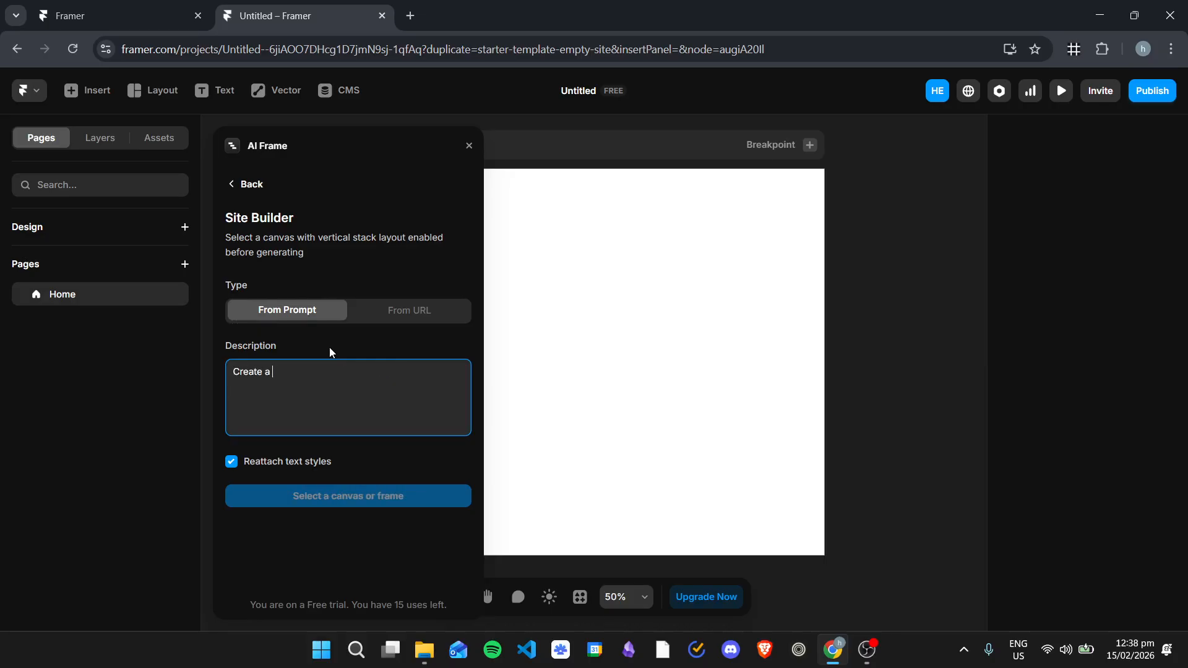
type("port")
type("folio website where it has ")
type("the essentials")
type("ect")
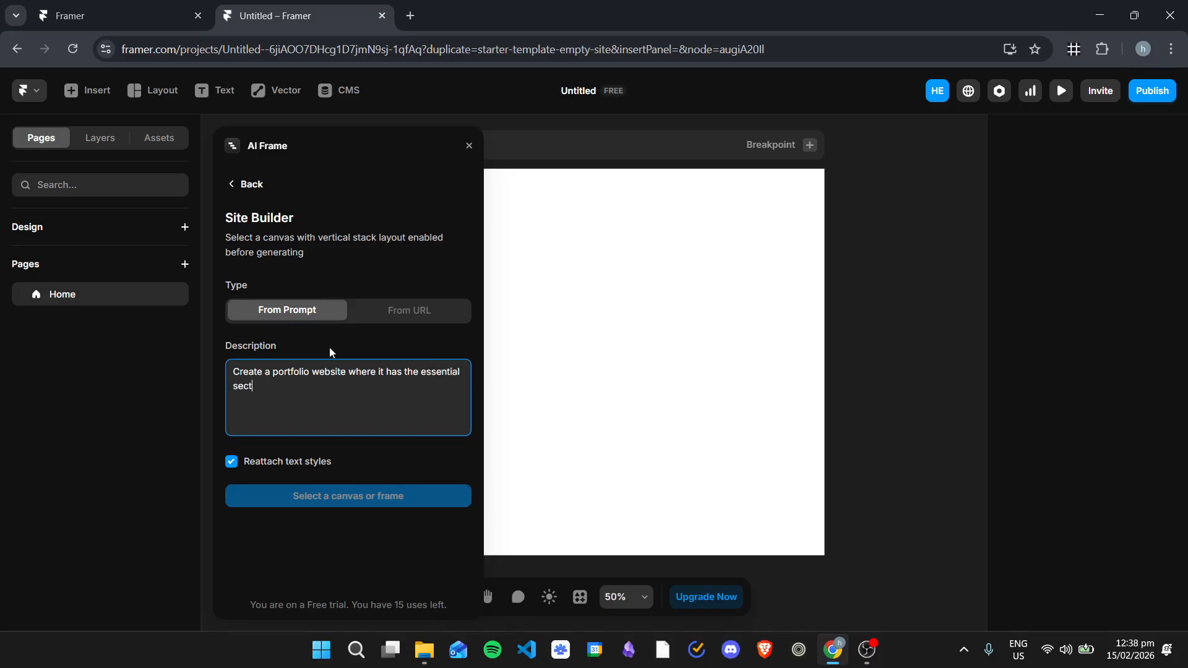
- Continue the description with "which are the: hero section, about section, contact section, and featured content section. Make it have a color theme of blue and purple."
type("ions which are the: hero section, about")
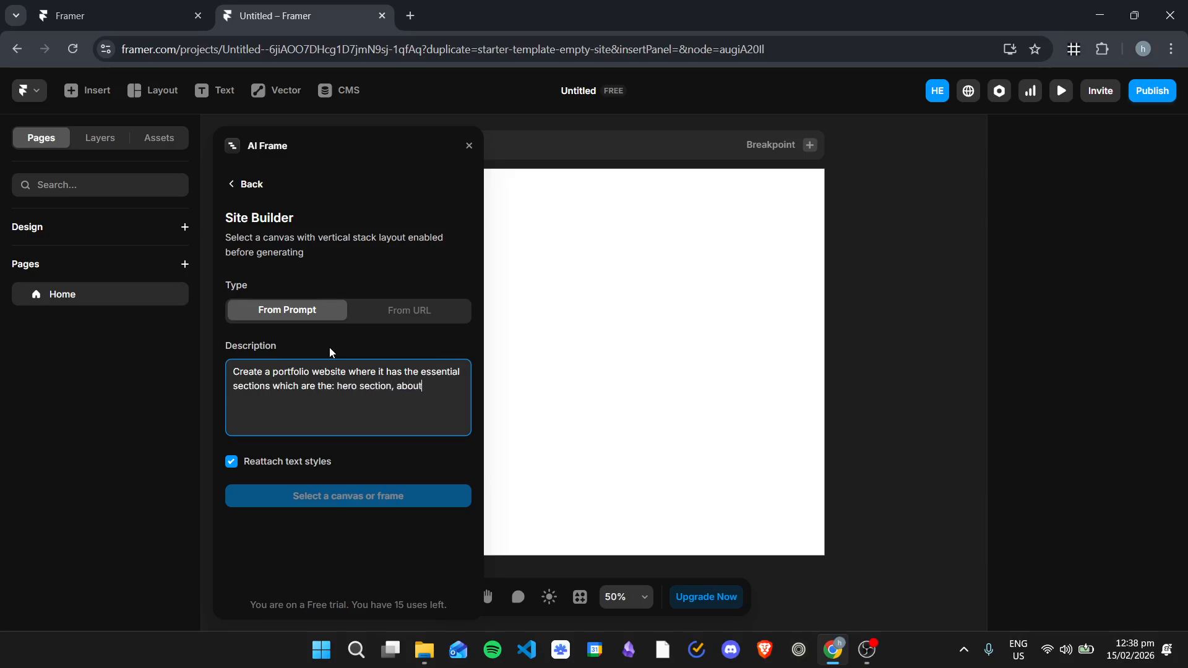
type(" section, contact section, and featured ")
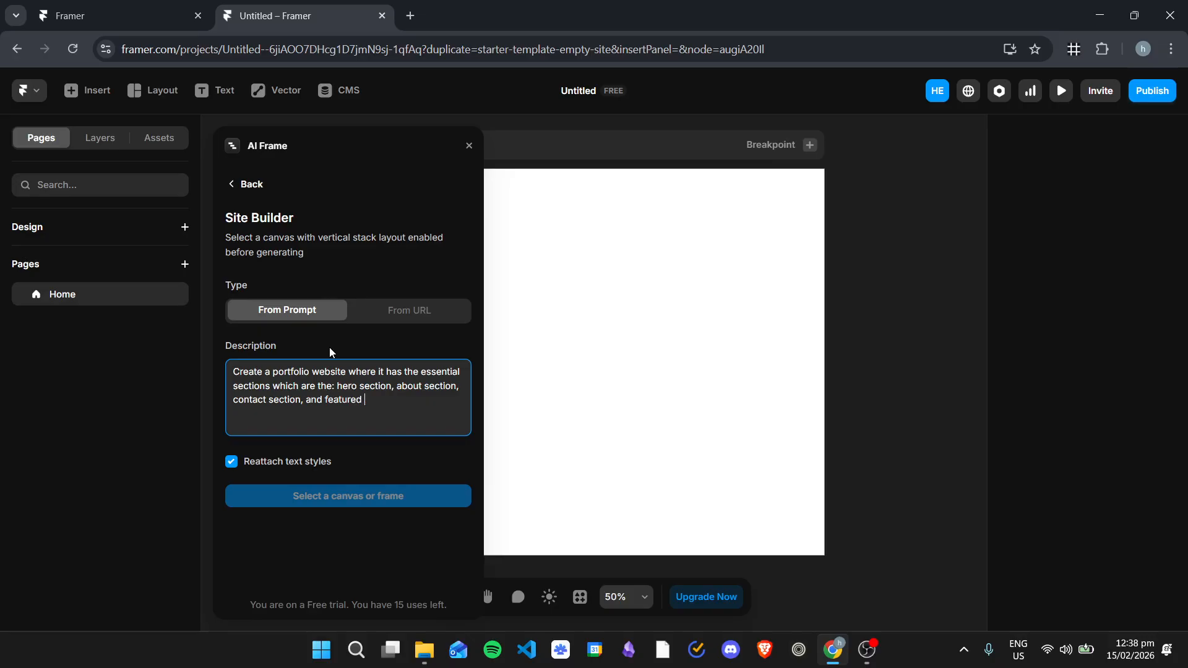
type("content section. Make it have a color the")
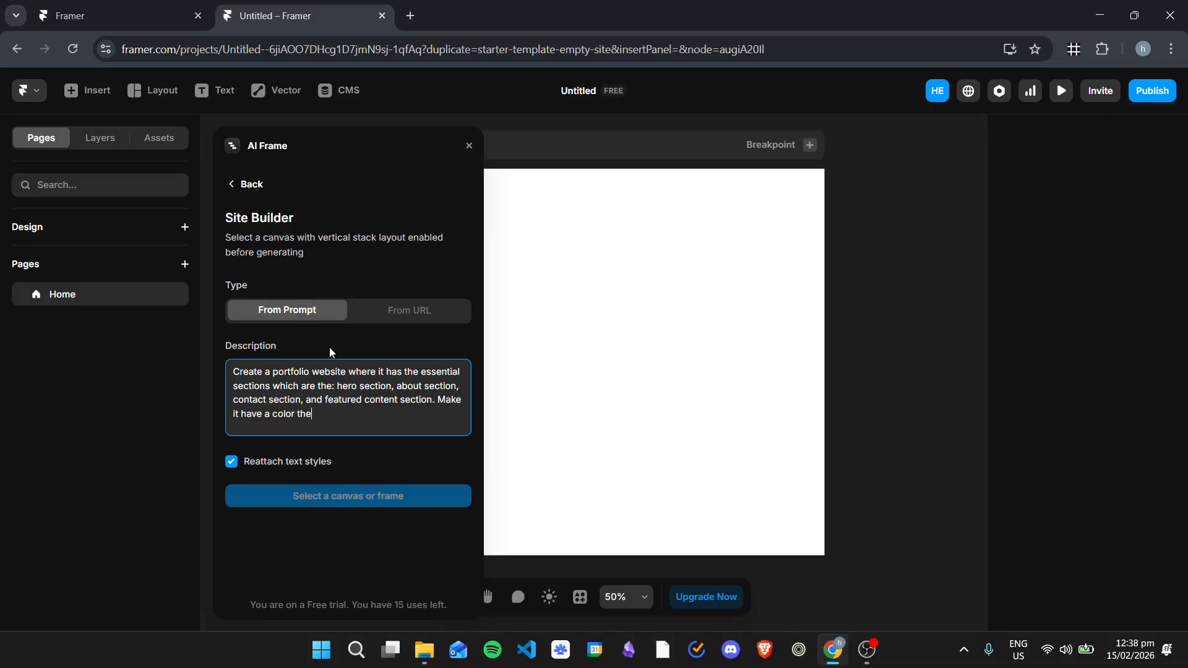
type("me of blue and purple.")
- Select the Desktop breakpoint as the target canvas and generate the site from the description
left_click(416, 456)
left_click(690, 319)
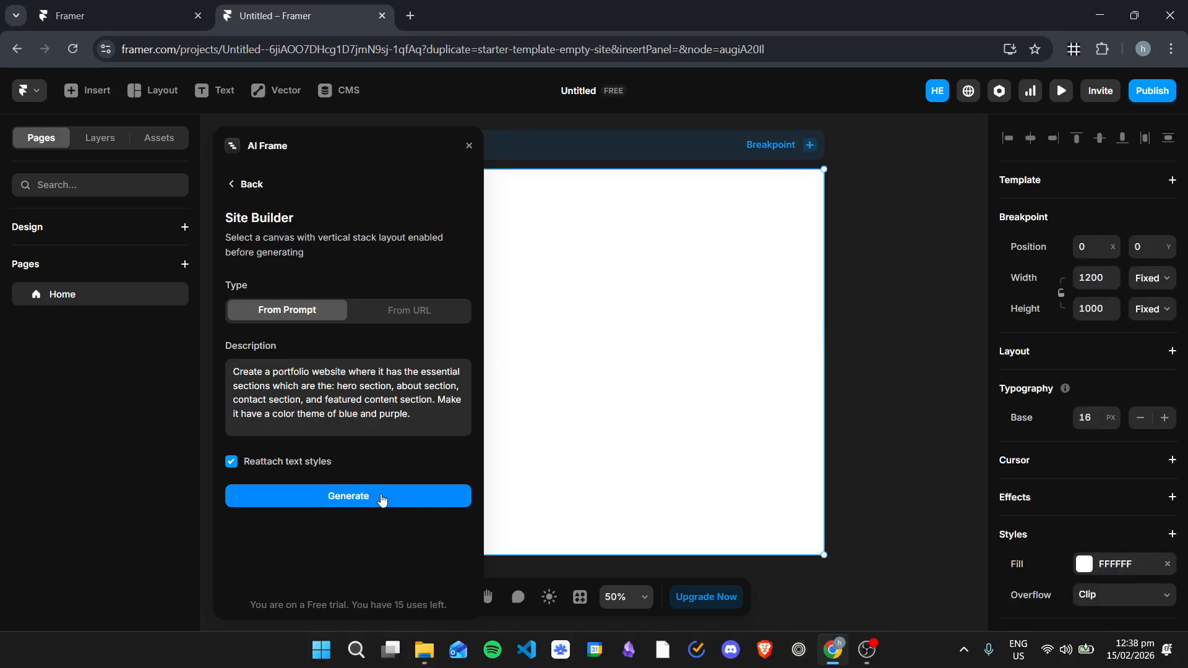
left_click(402, 497)
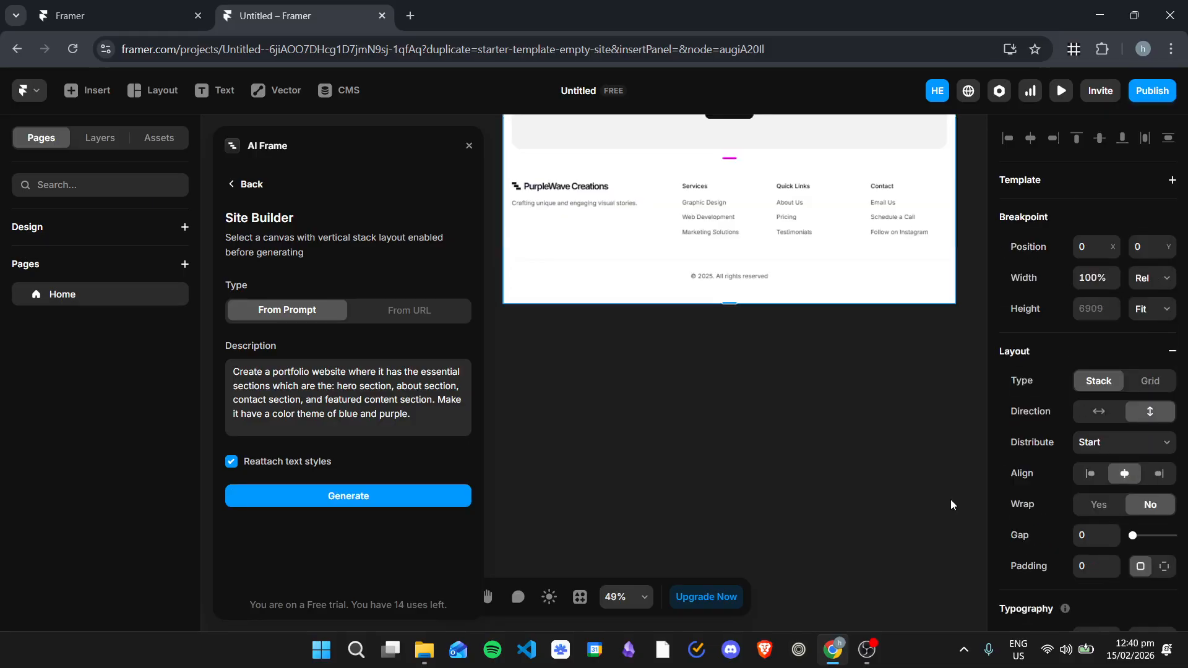
- Review the generated portfolio page from the footer to the hero section and back to Why Choose Us
scroll(735, 402, "up", 10)
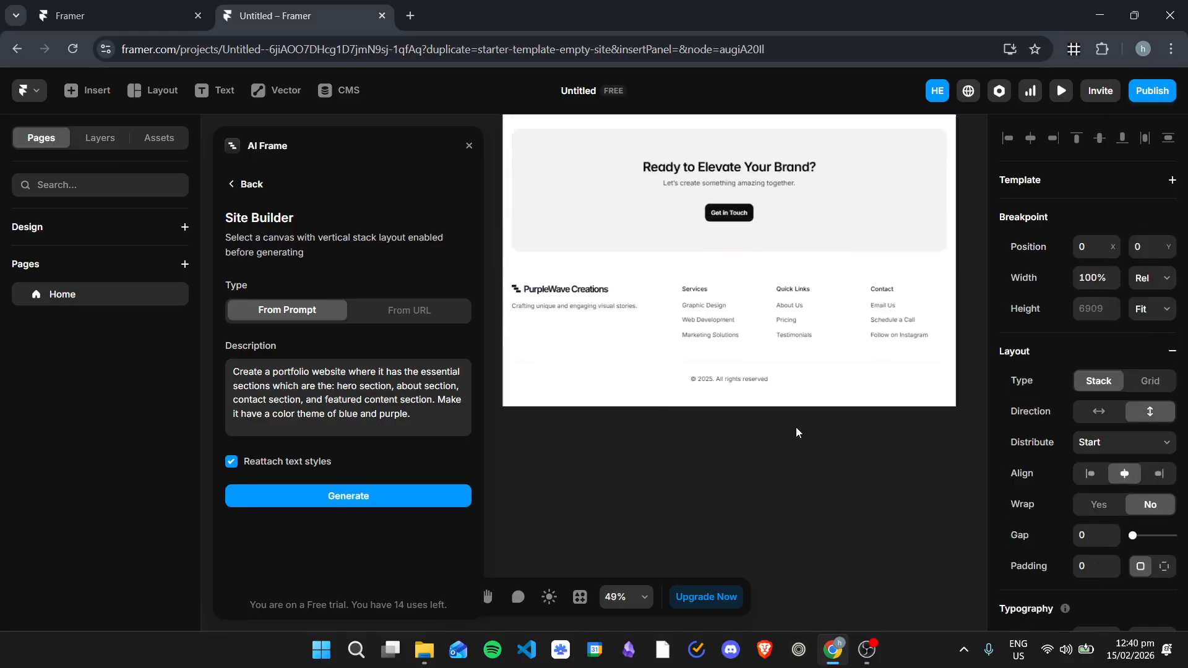
scroll(781, 328, "up", 10)
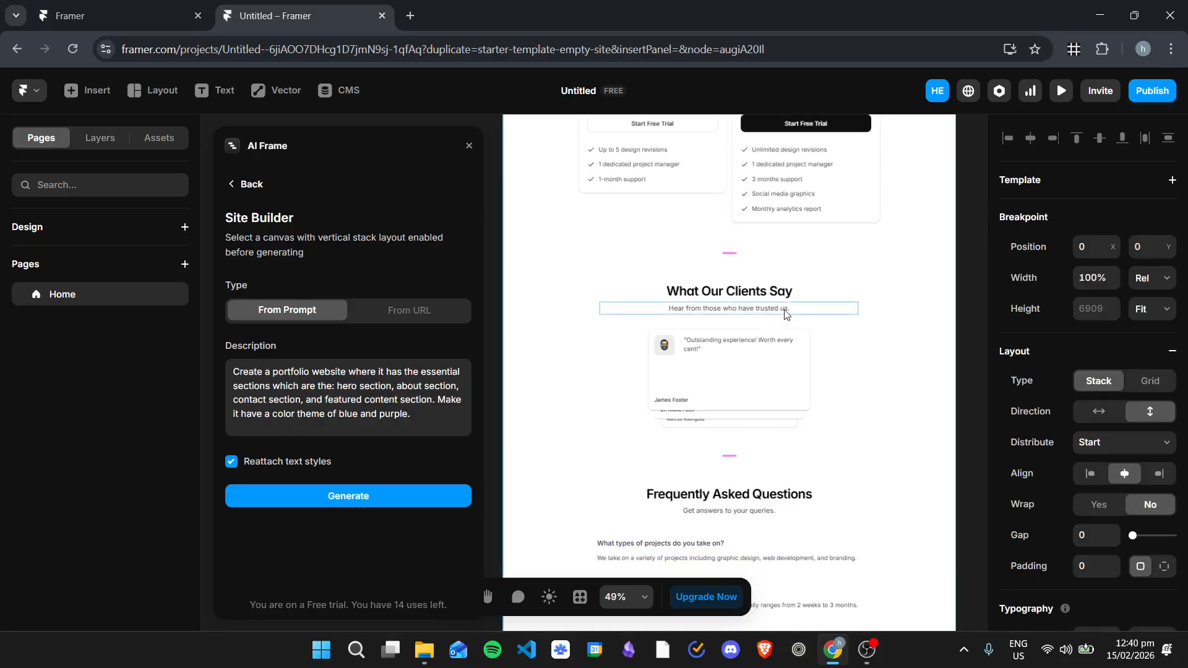
scroll(660, 294, "up", 10)
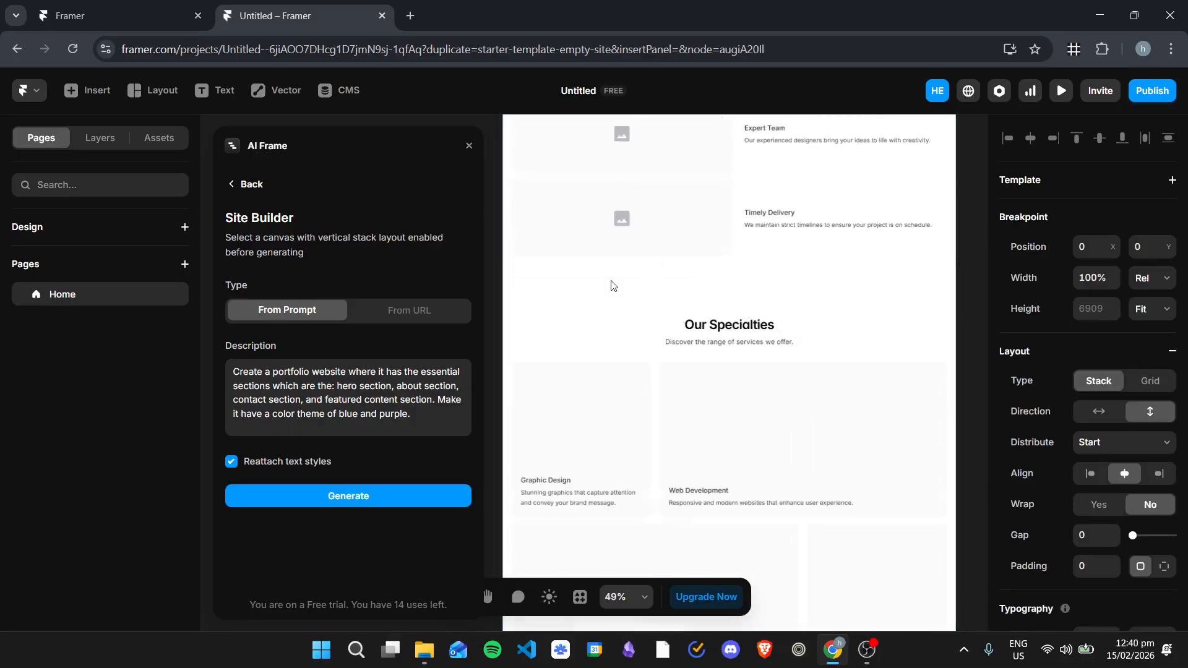
scroll(847, 300, "up", 5)
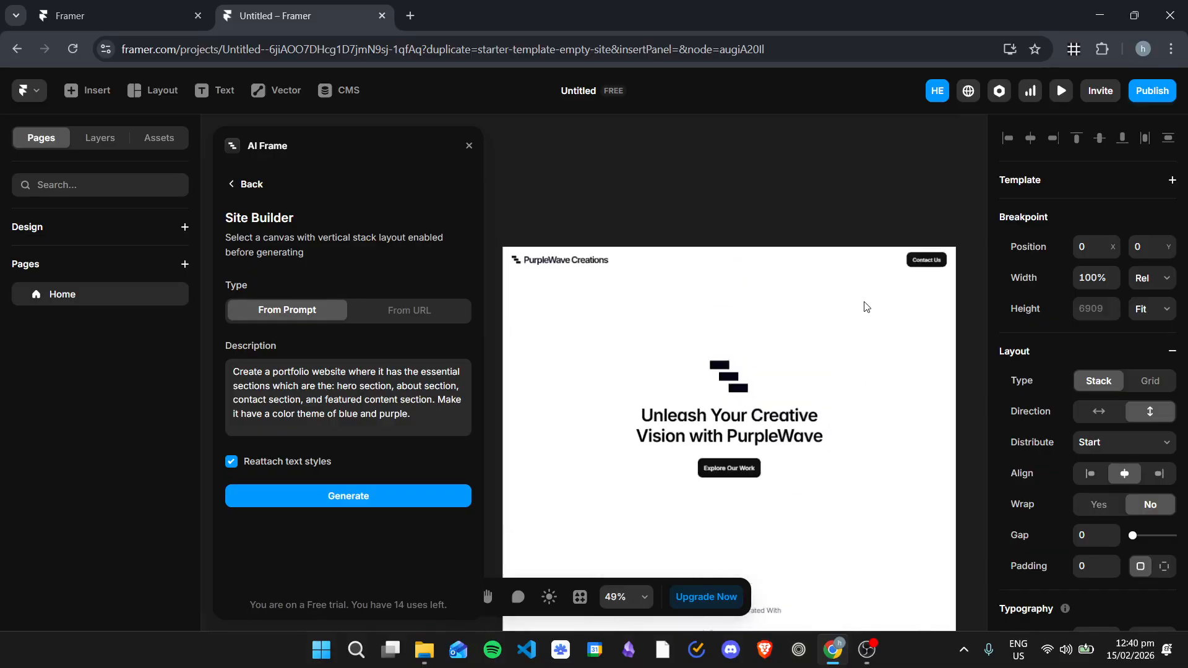
scroll(755, 345, "down", 10)
scroll(776, 329, "down", 3)
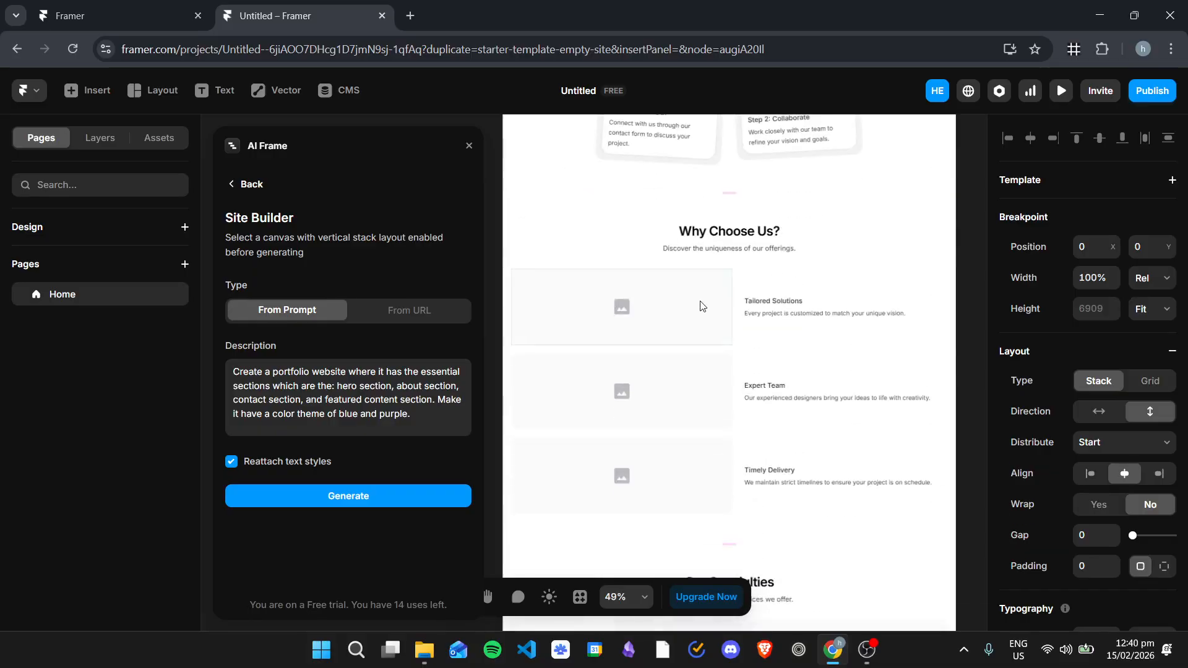
- Inspect the image placeholders and text blocks in the Why Choose Us section by selecting them
left_click(621, 290)
left_click(671, 294)
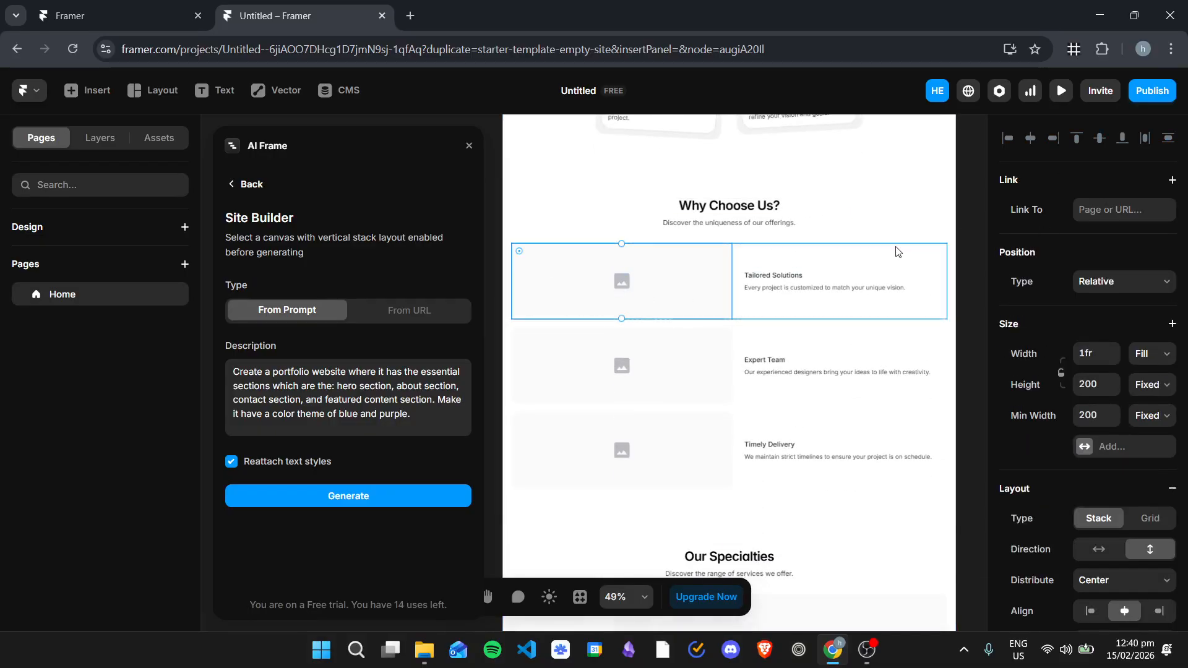
left_click(684, 390)
left_click(834, 373)
left_click(814, 354)
left_click(792, 289)
left_click(790, 278)
scroll(710, 413, "down", 1)
scroll(710, 416, "down", 2)
left_click(781, 375)
- Examine the generated sections from Our Specialties through pricing, testimonials and frequently asked questions
scroll(745, 383, "down", 1)
scroll(746, 382, "down", 2)
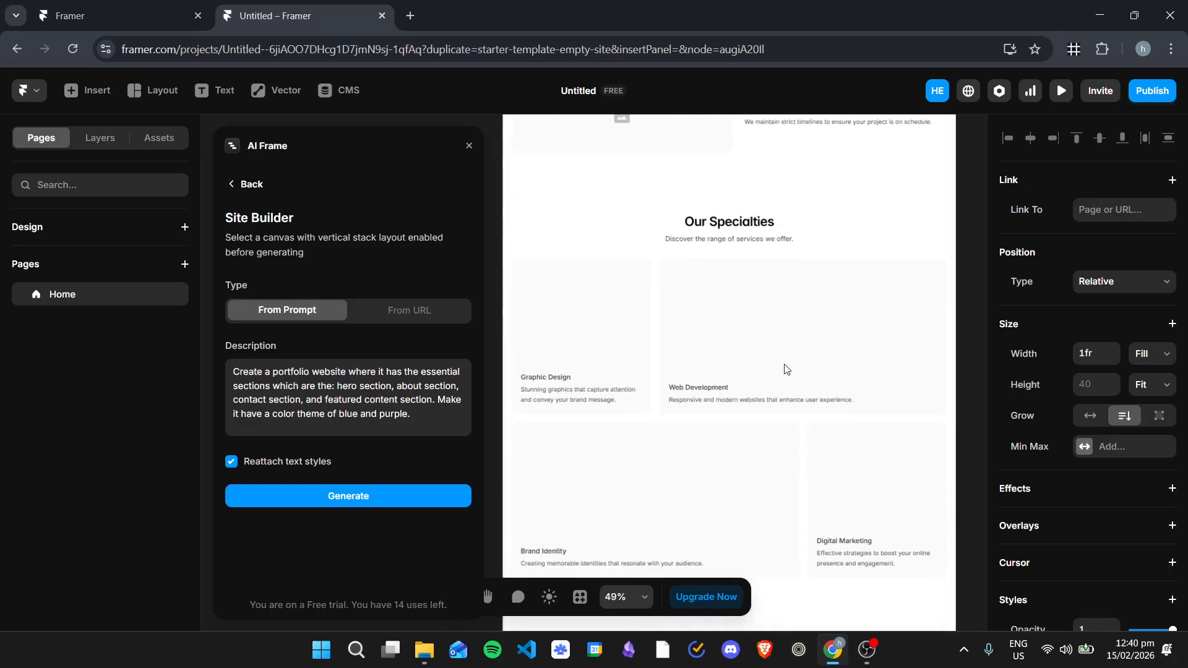
scroll(708, 310, "down", 8)
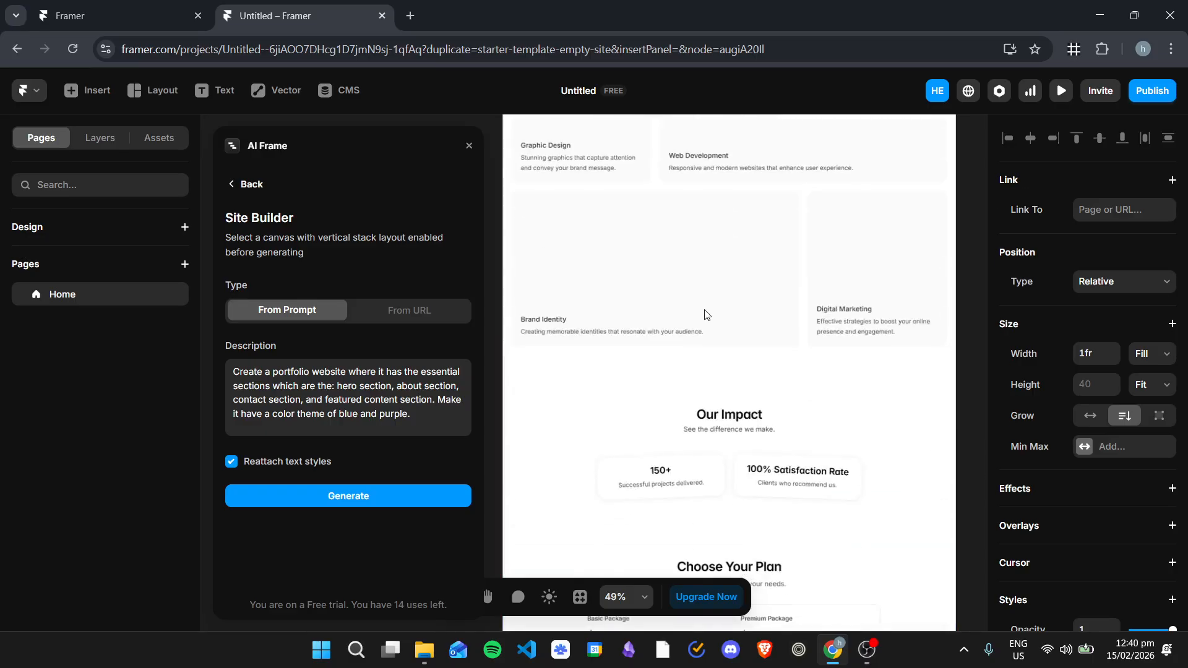
scroll(779, 370, "down", 12)
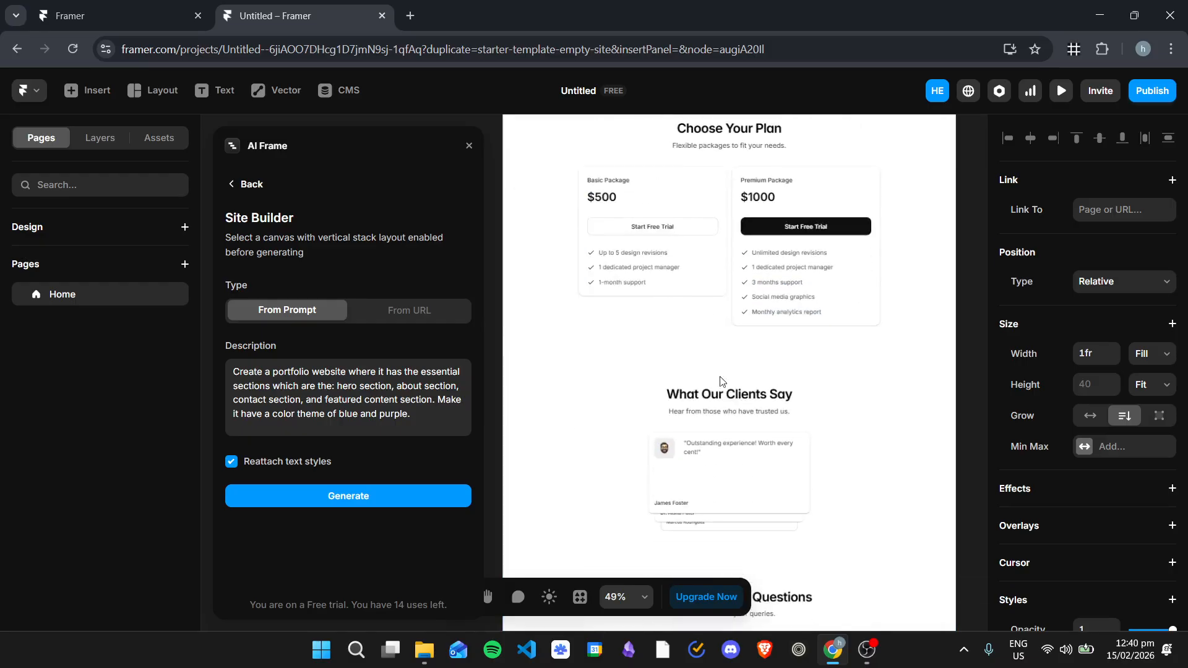
scroll(795, 459, "up", 13)
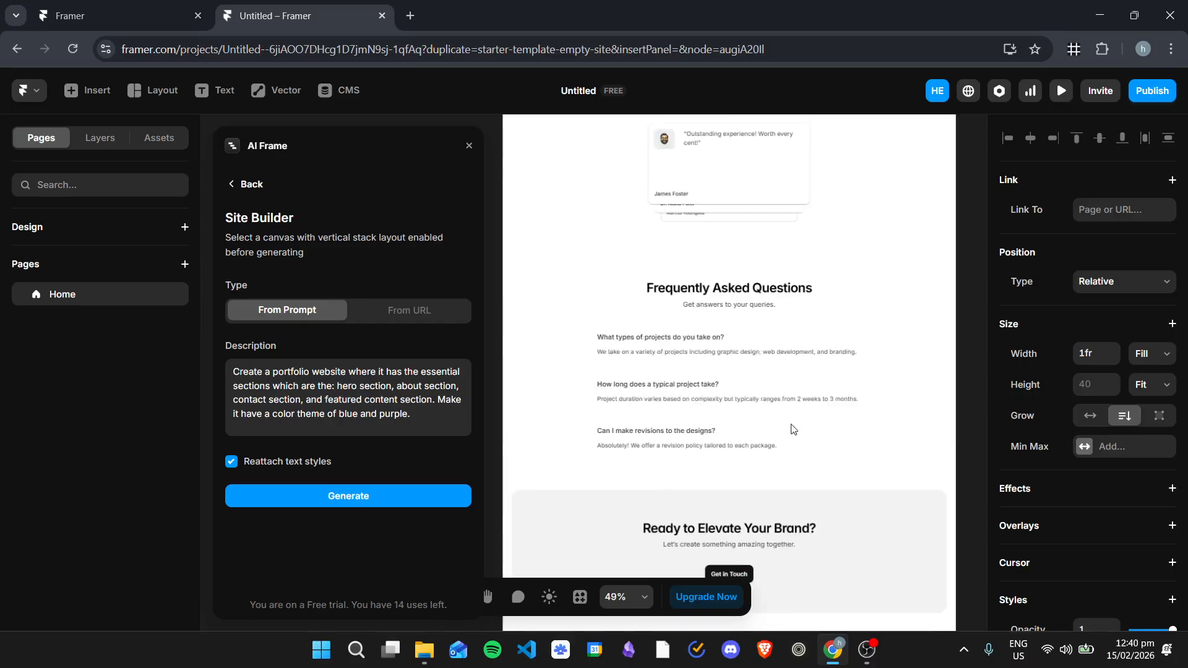
scroll(800, 361, "up", 3)
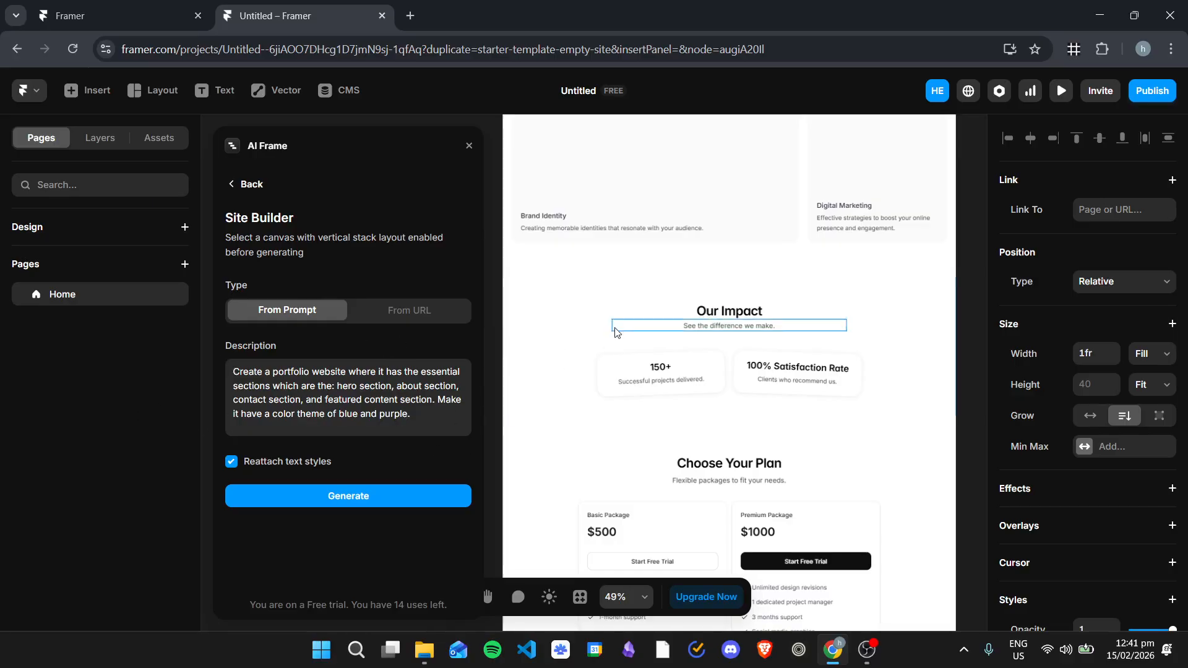
scroll(662, 386, "up", 6)
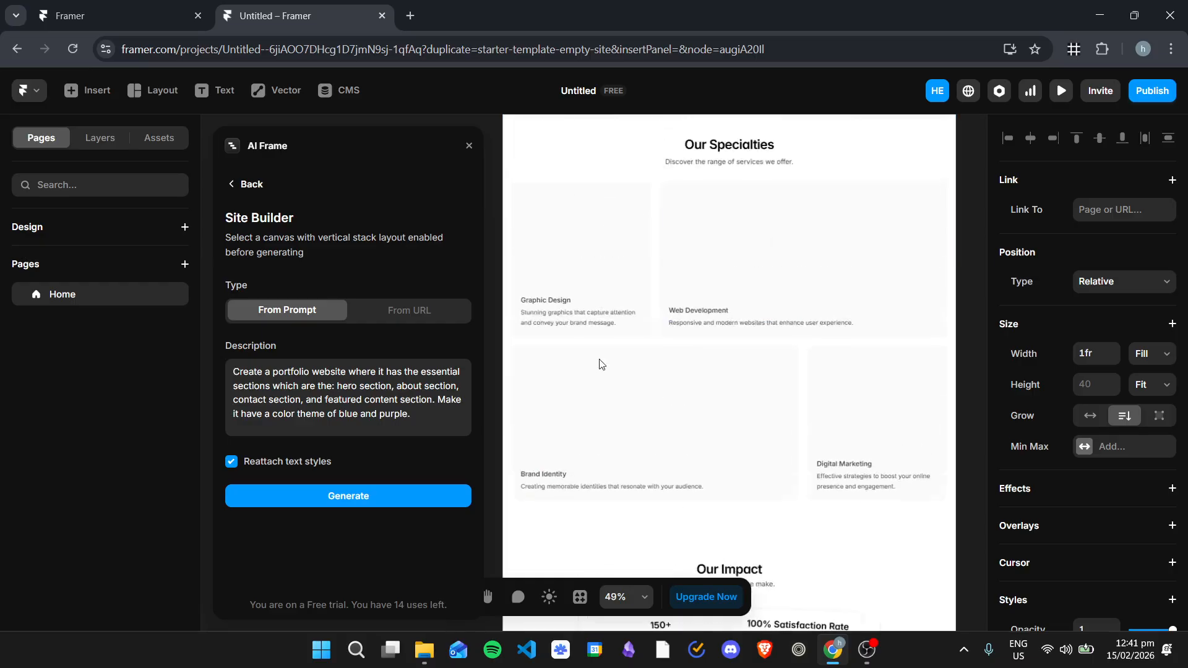
- Review the generated page from Our Specialties up to the hero section and back through How to Get Started and Why Choose Us
scroll(749, 213, "up", 6)
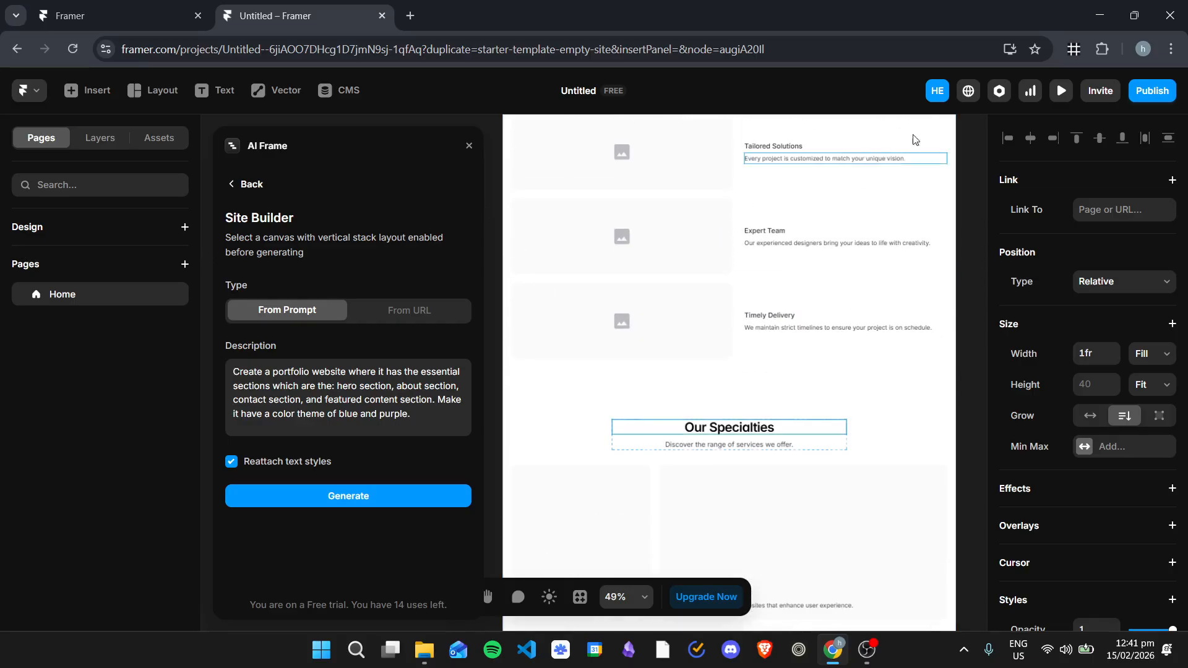
scroll(879, 254, "up", 8)
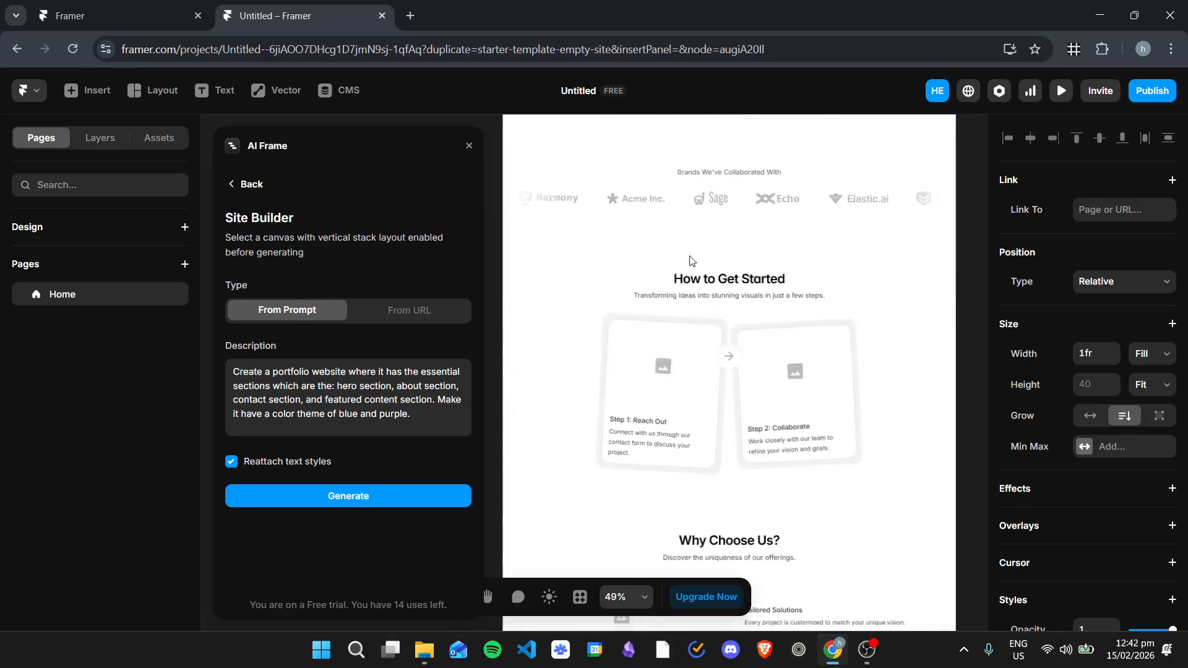
scroll(896, 227, "up", 2)
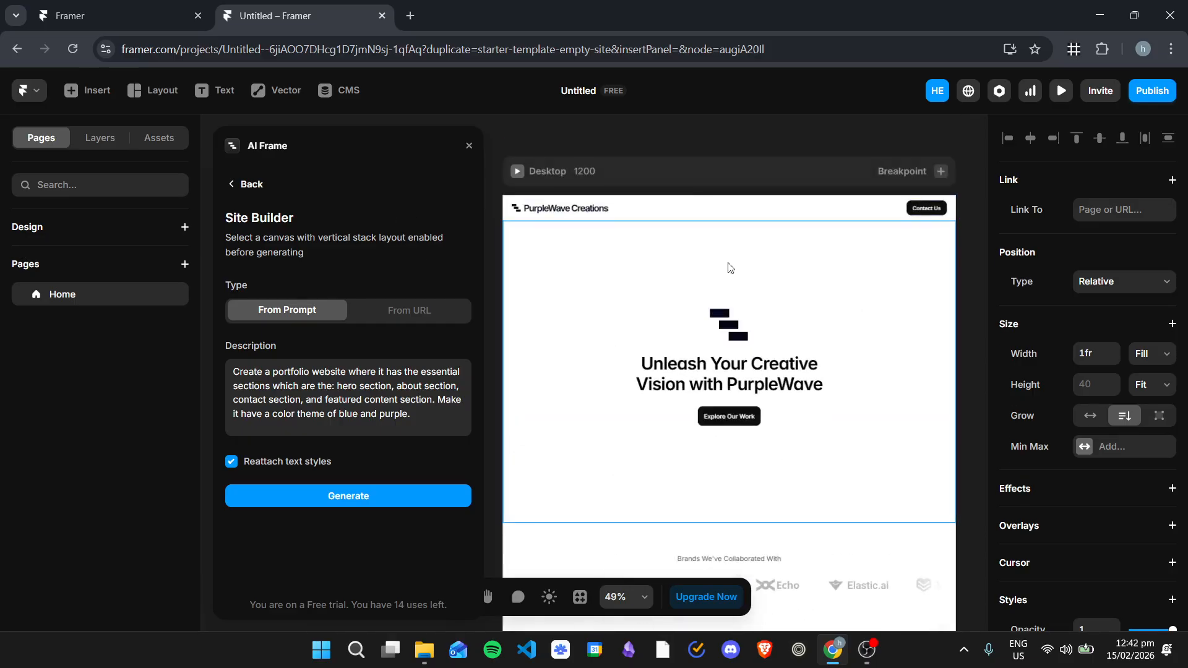
scroll(789, 276, "down", 2)
scroll(783, 276, "down", 11)
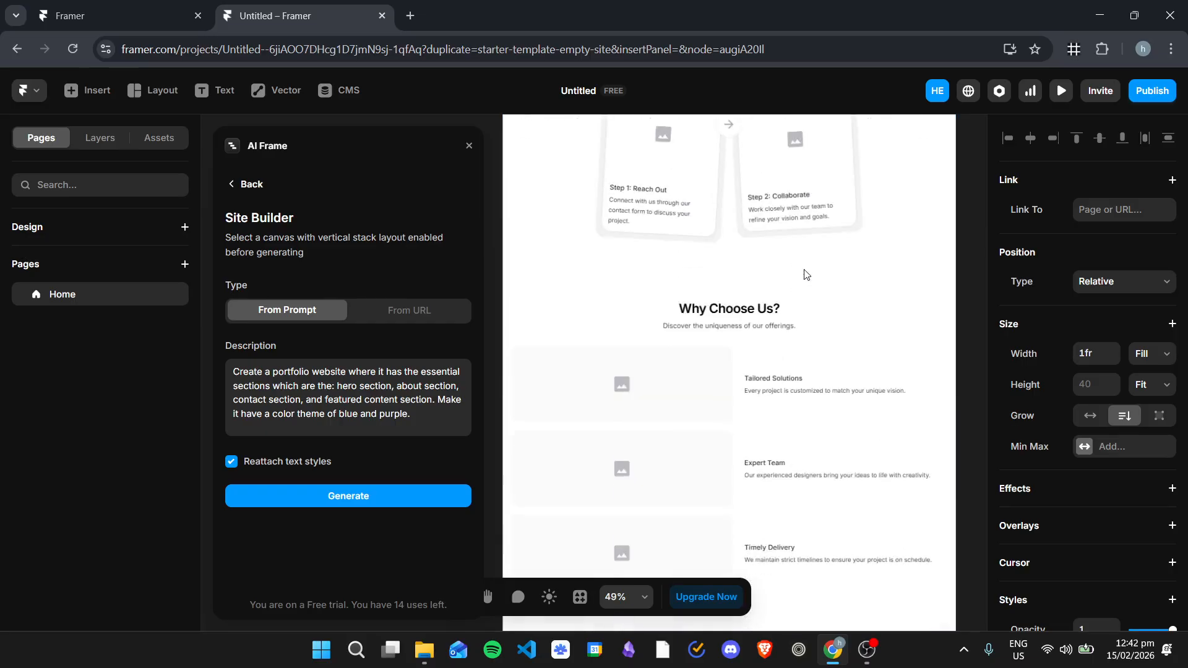
scroll(815, 325, "up", 4)
scroll(815, 325, "up", 1)
- Set the text color of the Our Specialties heading to the muted red A34B4B
scroll(1009, 353, "down", 6)
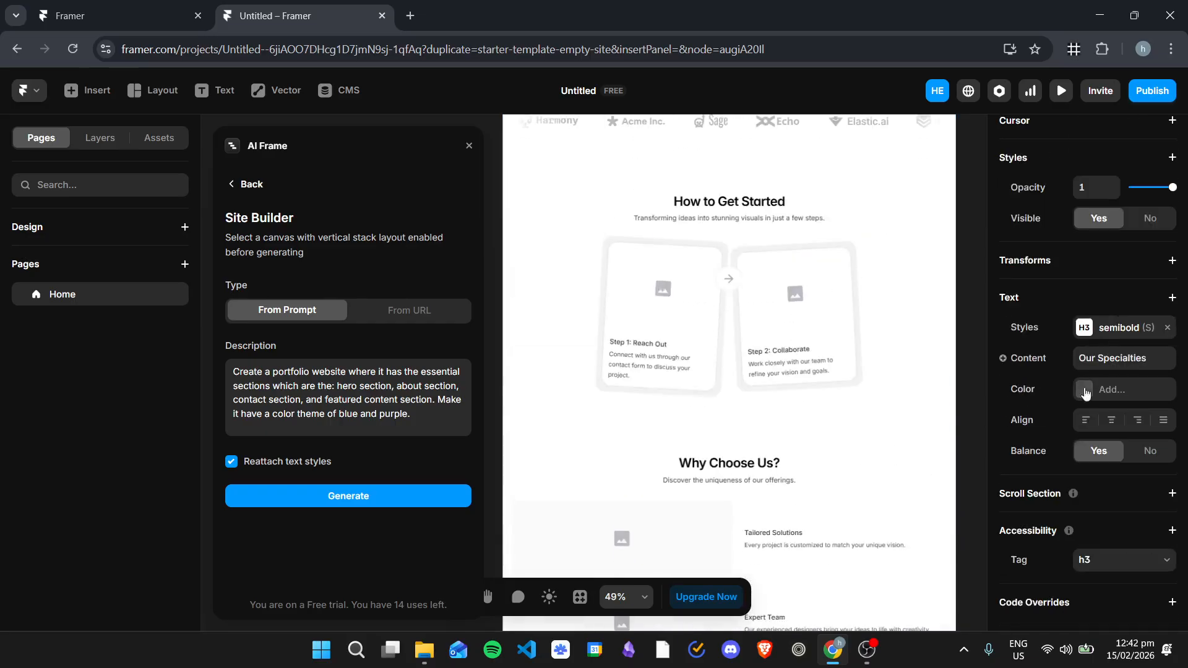
scroll(1008, 352, "up", 1)
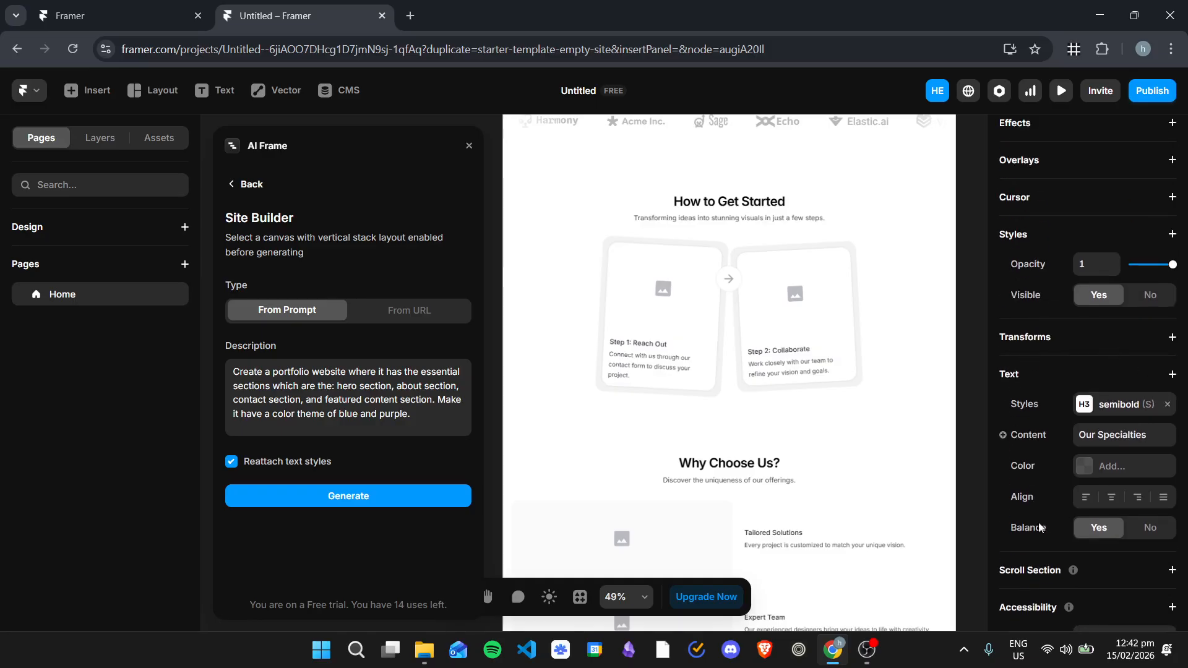
left_click(1105, 474)
left_click_drag(808, 456, 880, 427)
- Select the hero section and change its near-black selection color to the dark navy 02071C
scroll(703, 223, "up", 8)
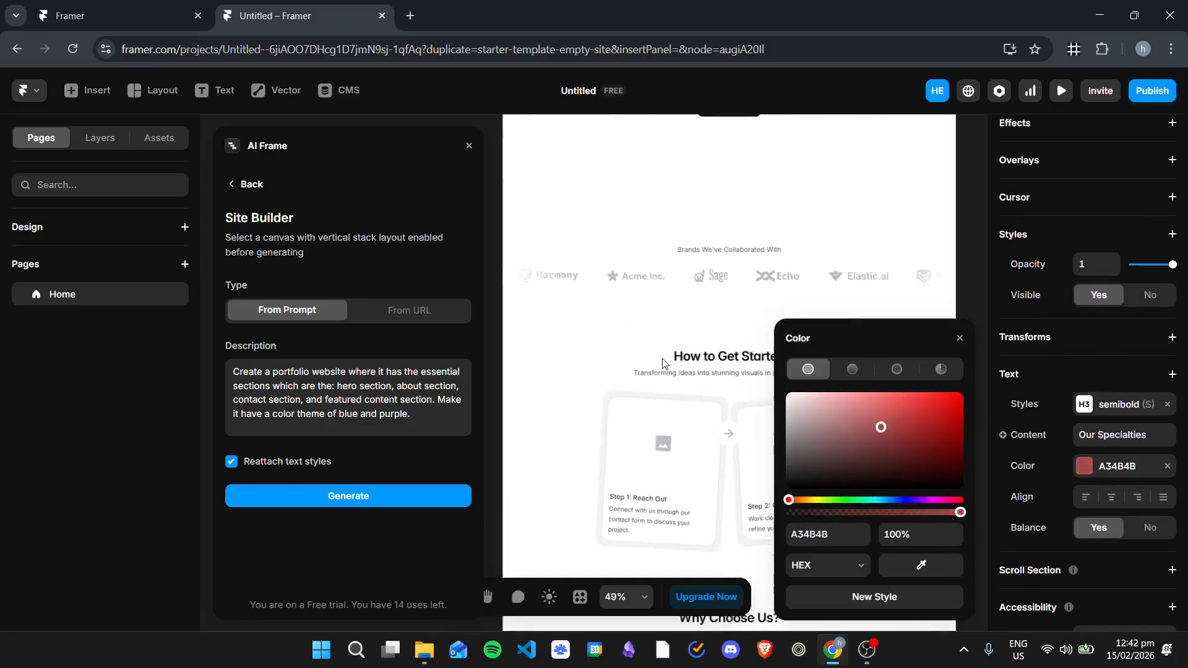
left_click(619, 323)
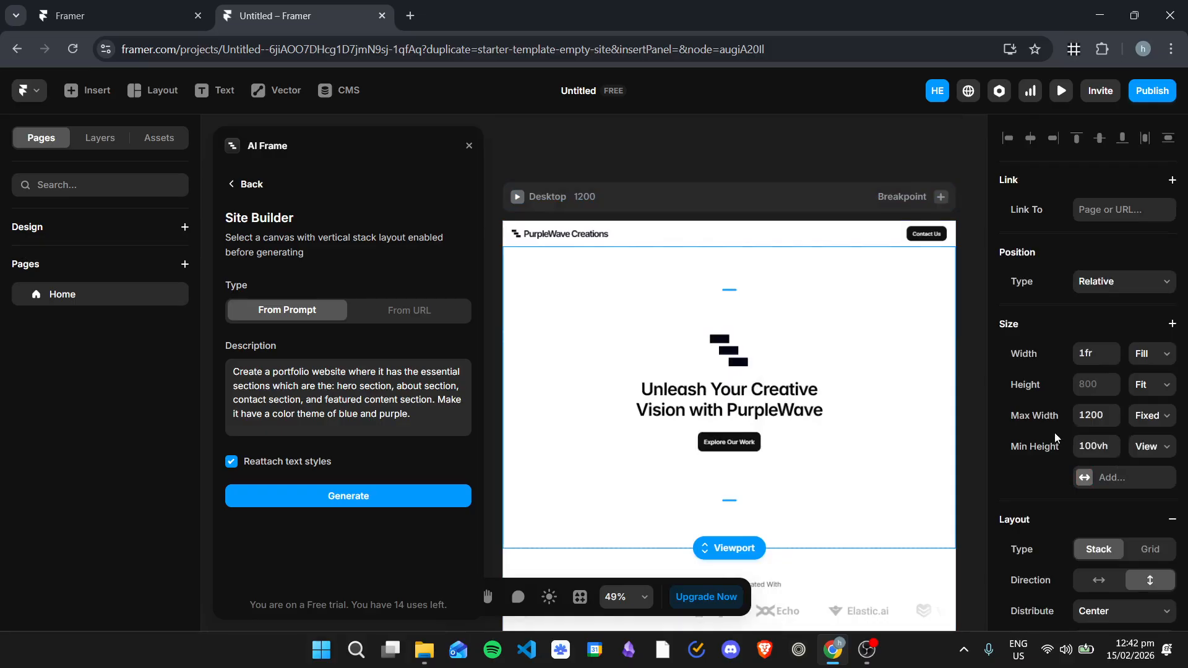
scroll(1052, 421, "down", 8)
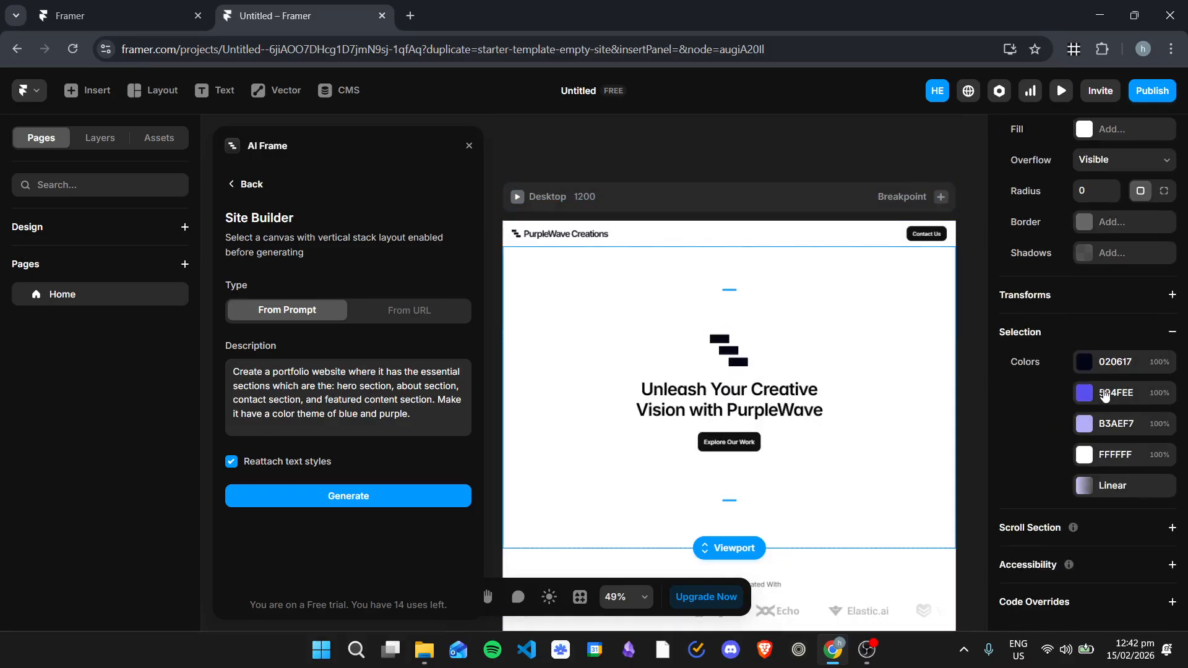
left_click(1108, 366)
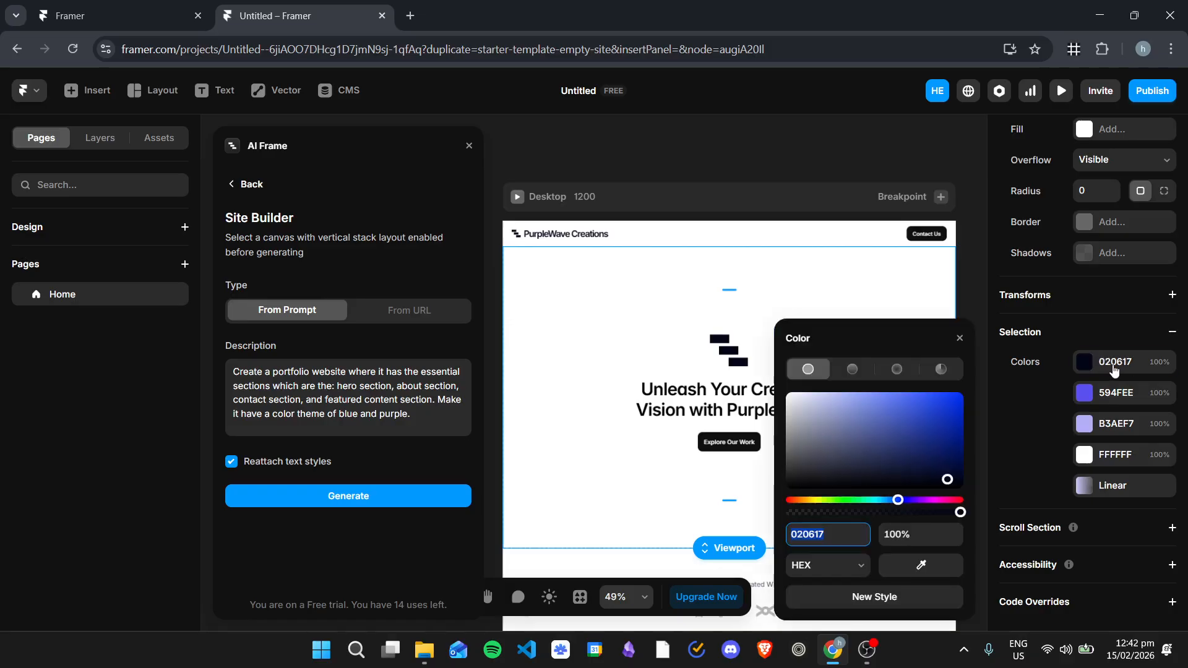
left_click_drag(951, 445, 951, 478)
left_click(1062, 416)
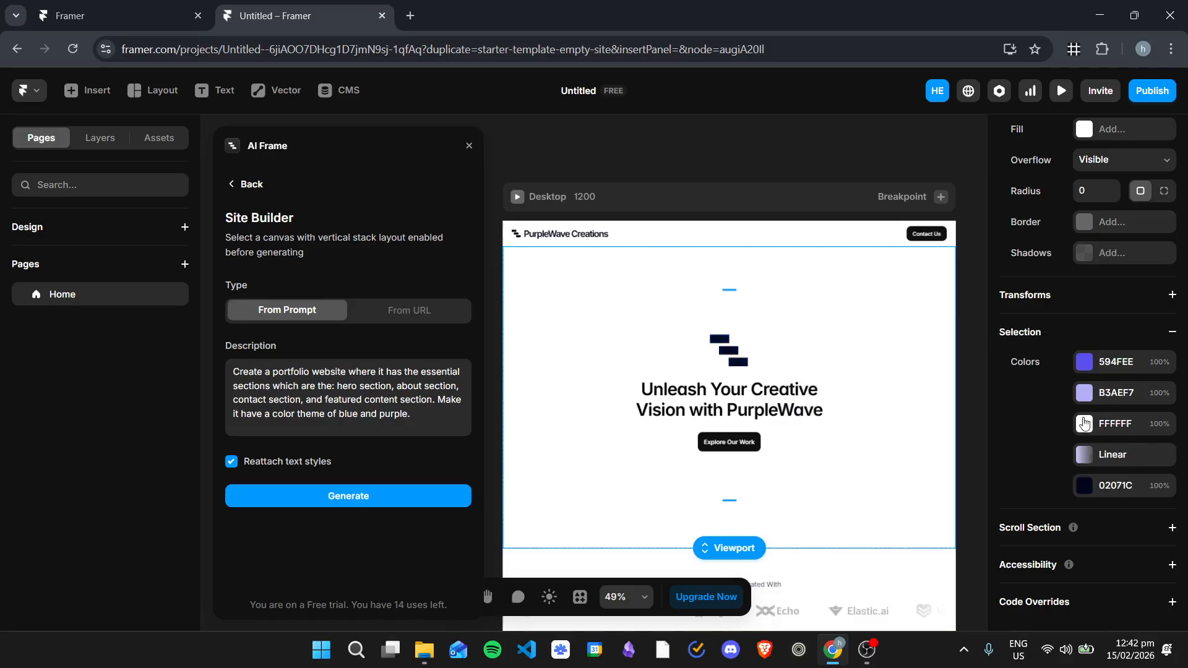
- Inspect the hero section's purple color, logo, heading and button, and compare them with the sections down to Our Specialties
scroll(886, 423, "down", 15)
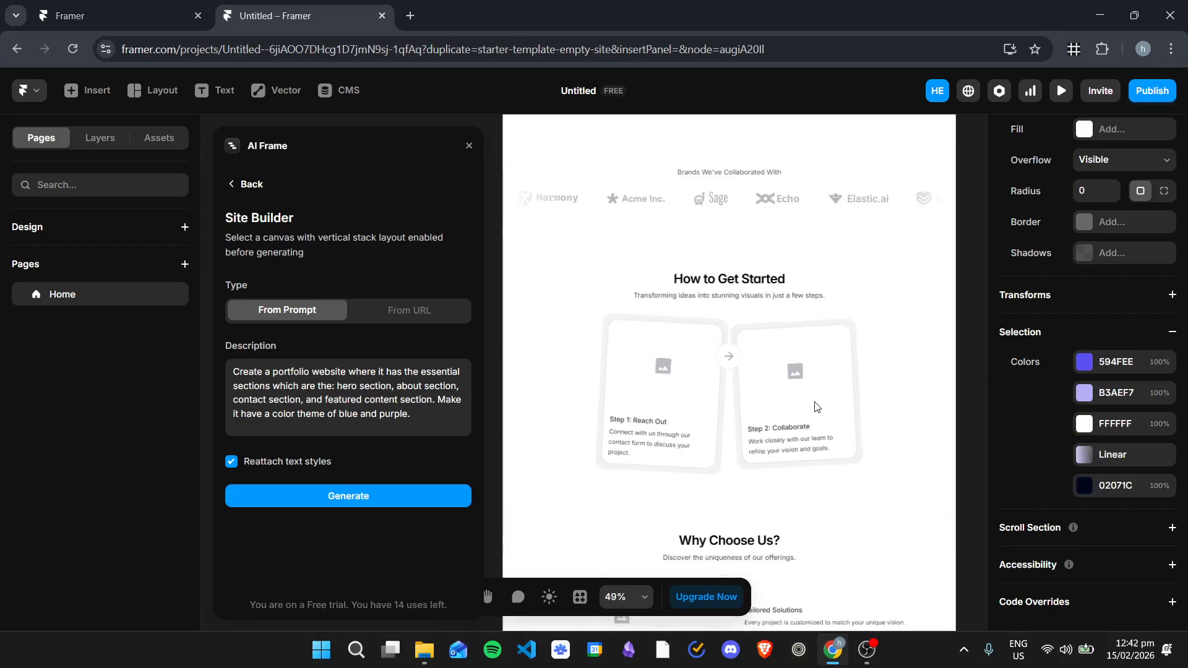
scroll(765, 500, "up", 15)
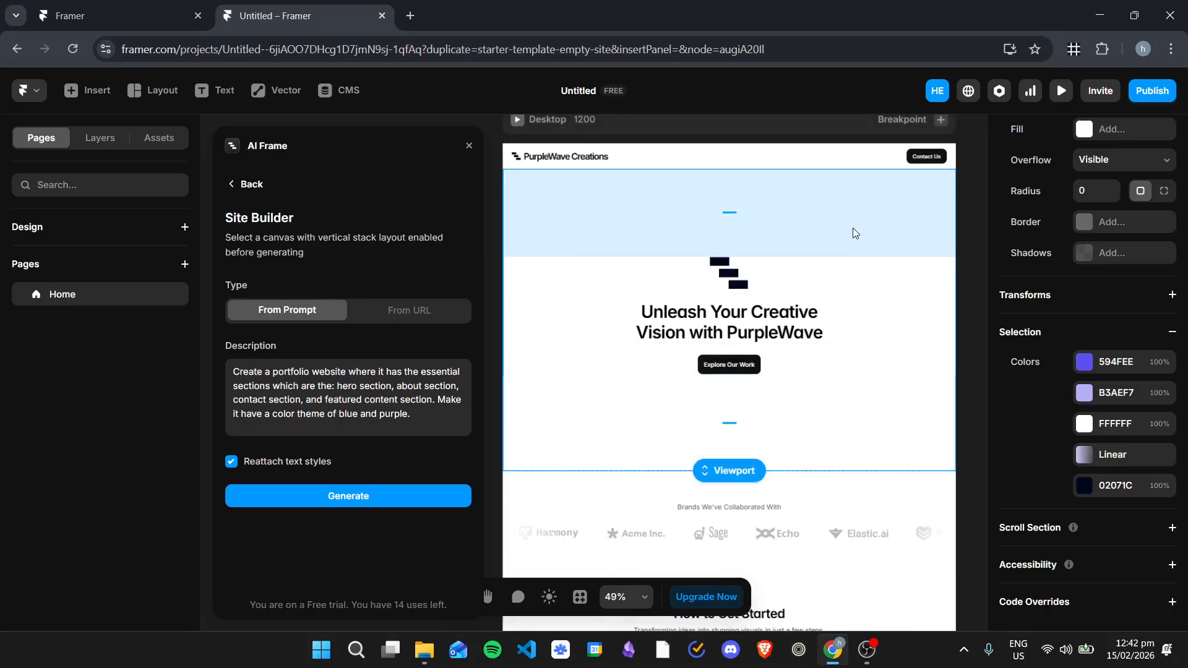
scroll(853, 228, "up", 1)
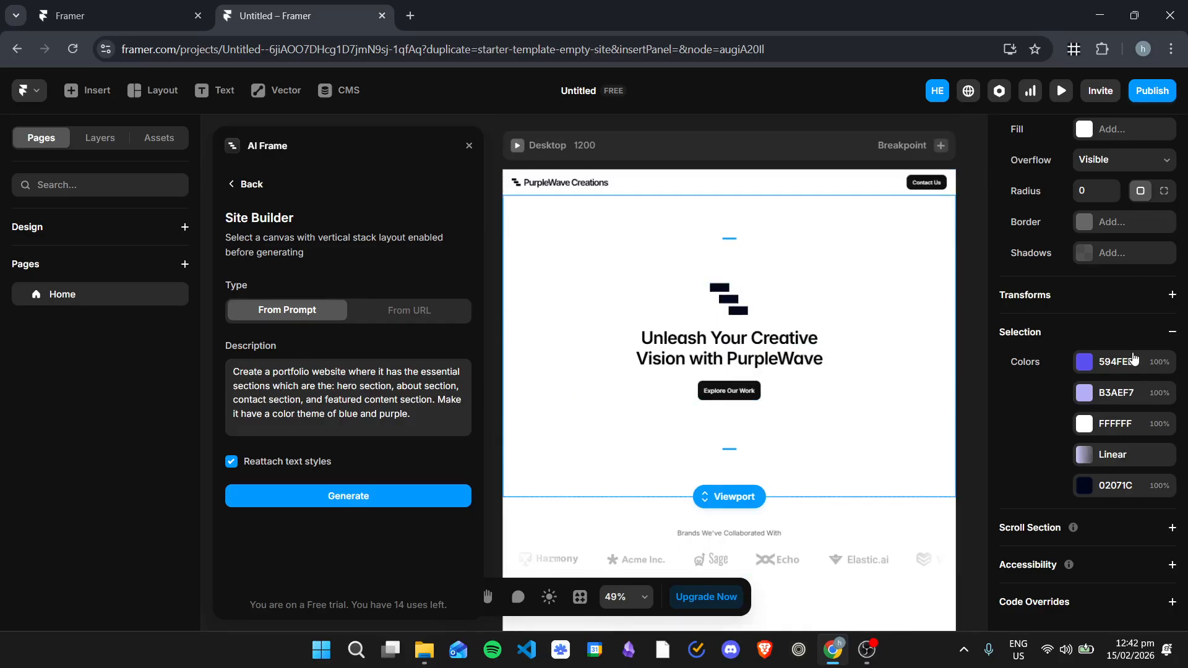
left_click(1112, 374)
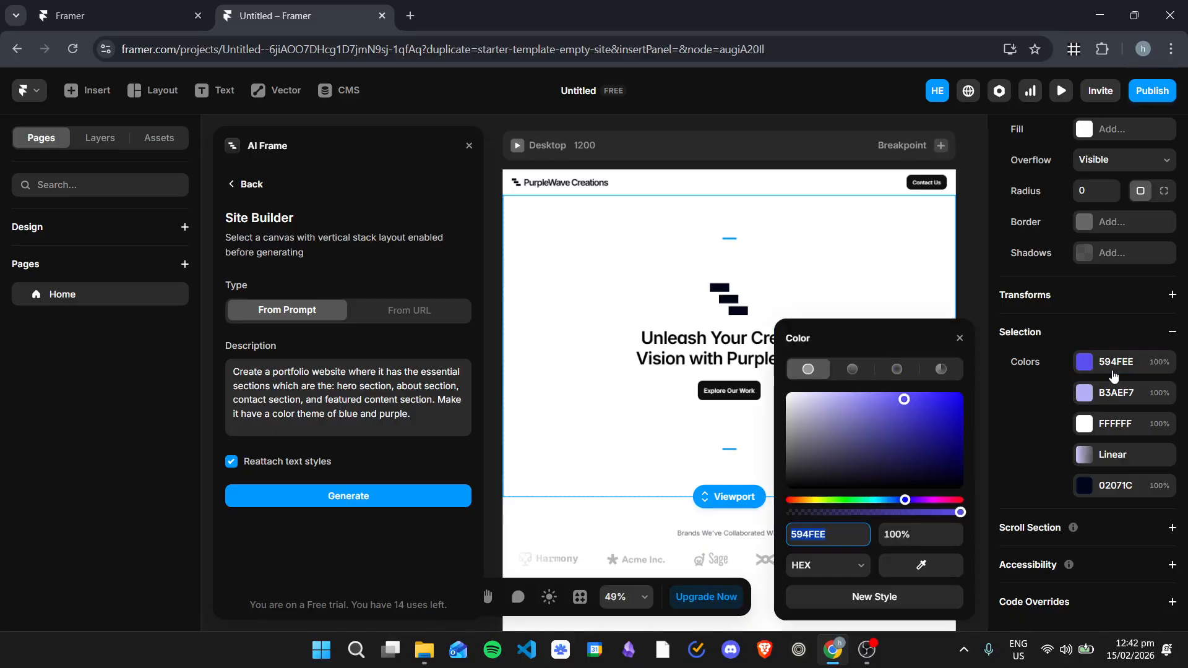
left_click(729, 299)
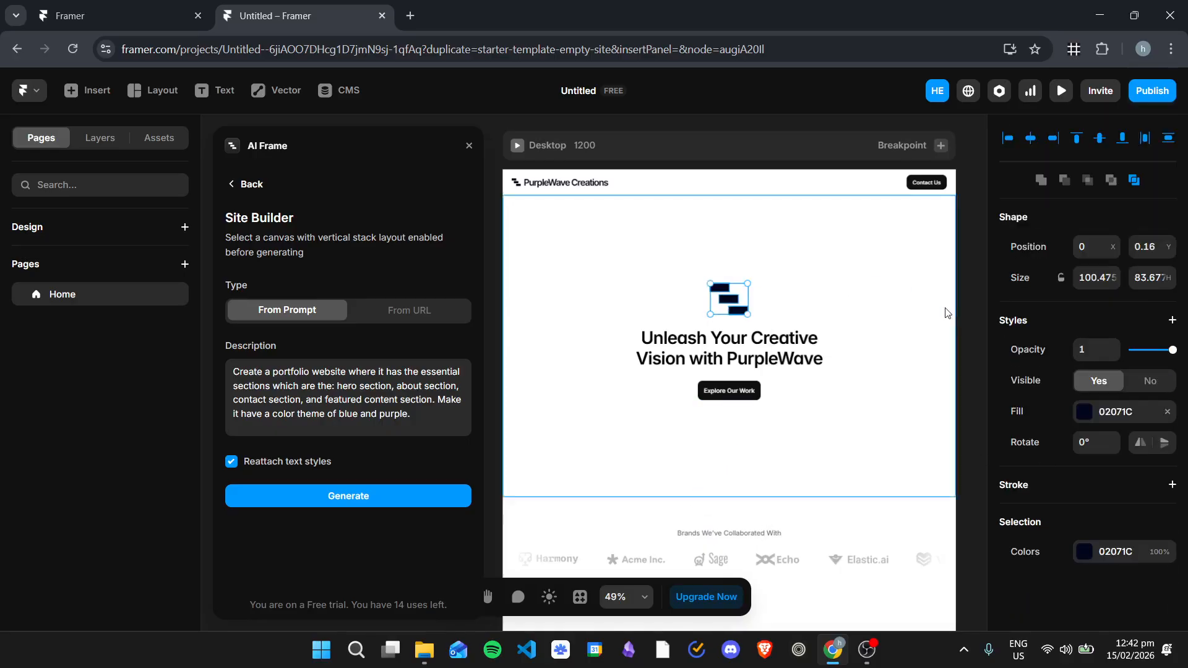
left_click(804, 364)
left_click(749, 393)
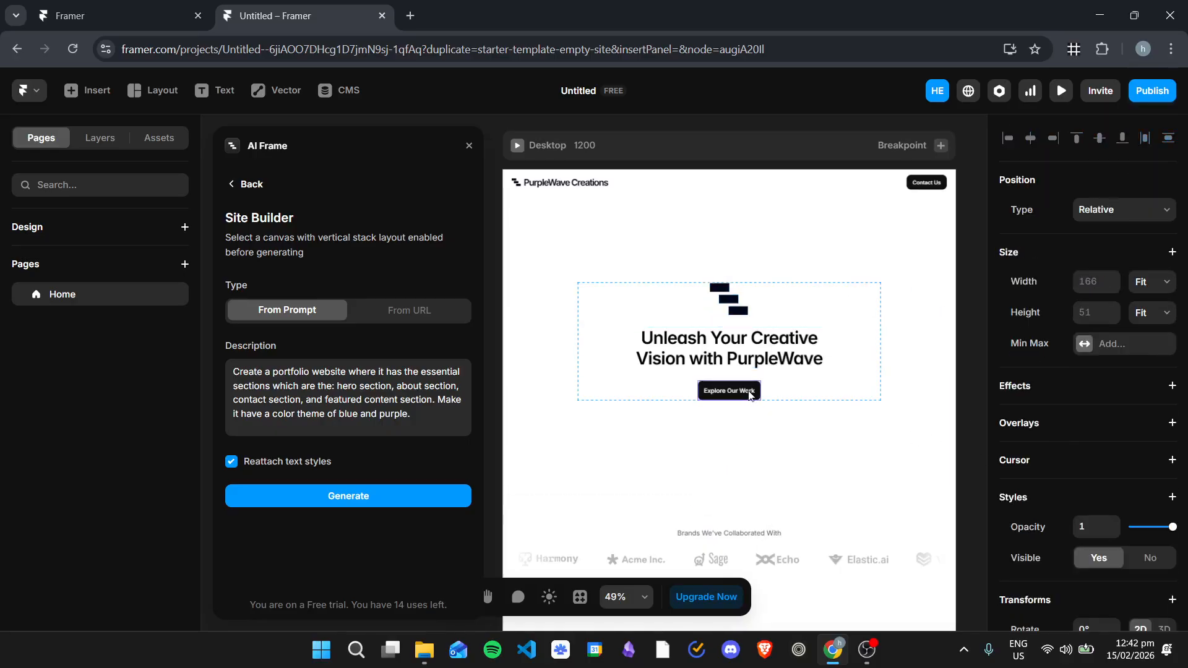
scroll(827, 458, "down", 15)
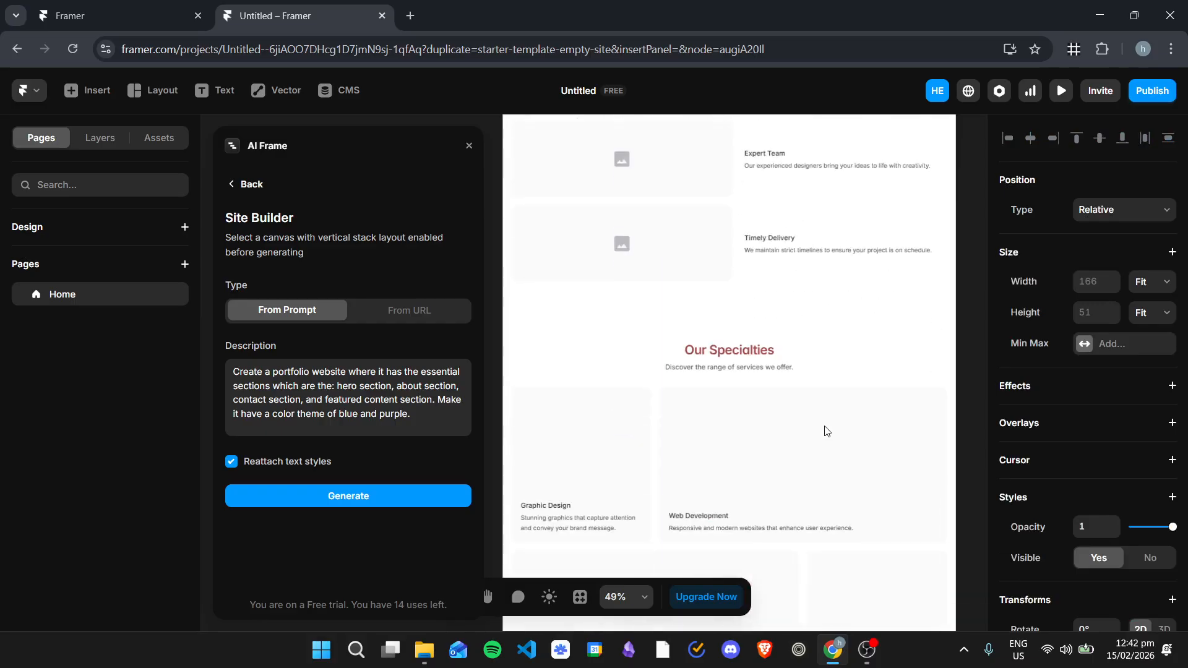
scroll(817, 429, "up", 10)
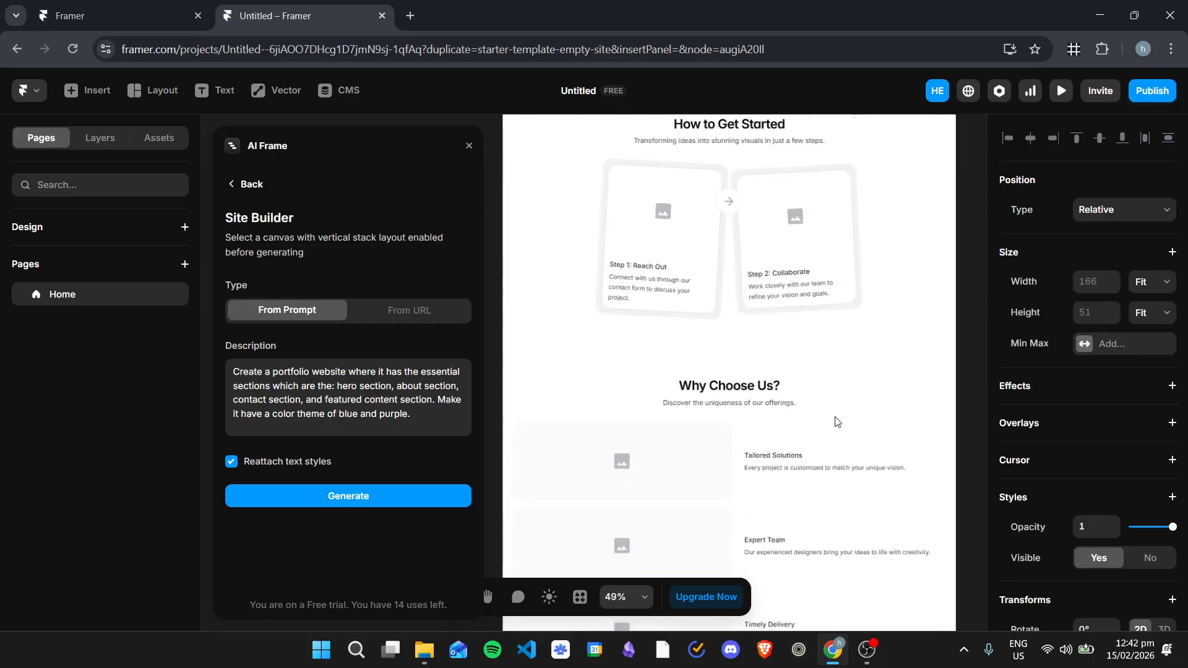
- Preview the site at the Desktop size from the hero section to Why Choose Us, and return to the editor
left_click(1061, 90)
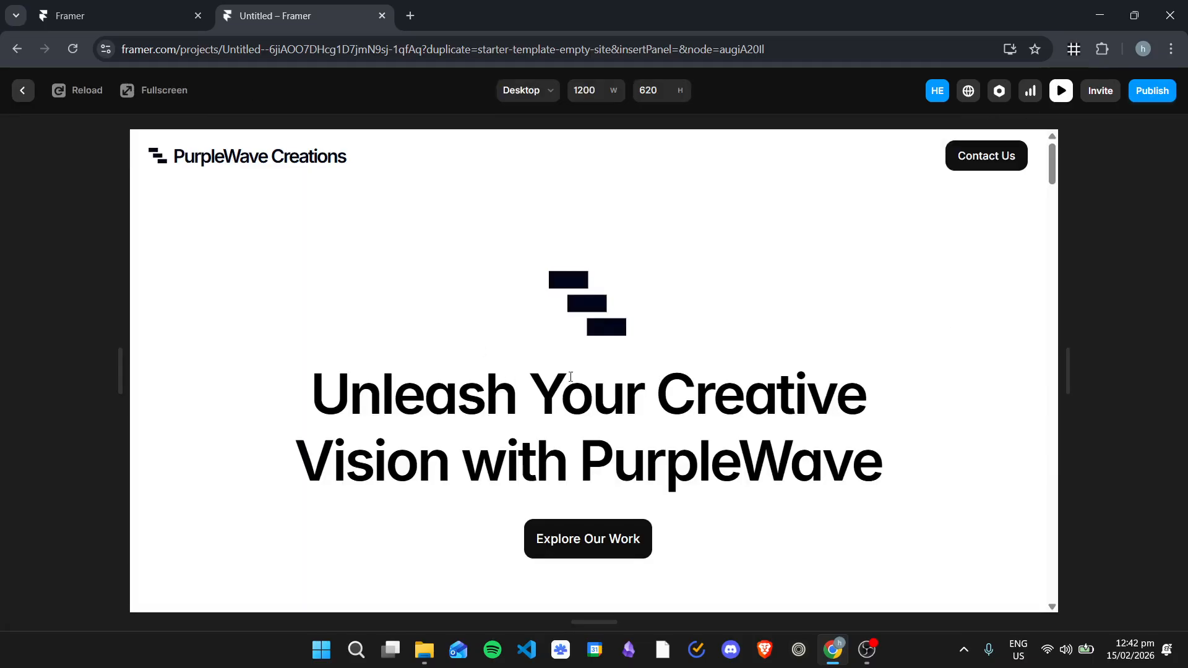
scroll(573, 297, "down", 4)
scroll(541, 308, "up", 3)
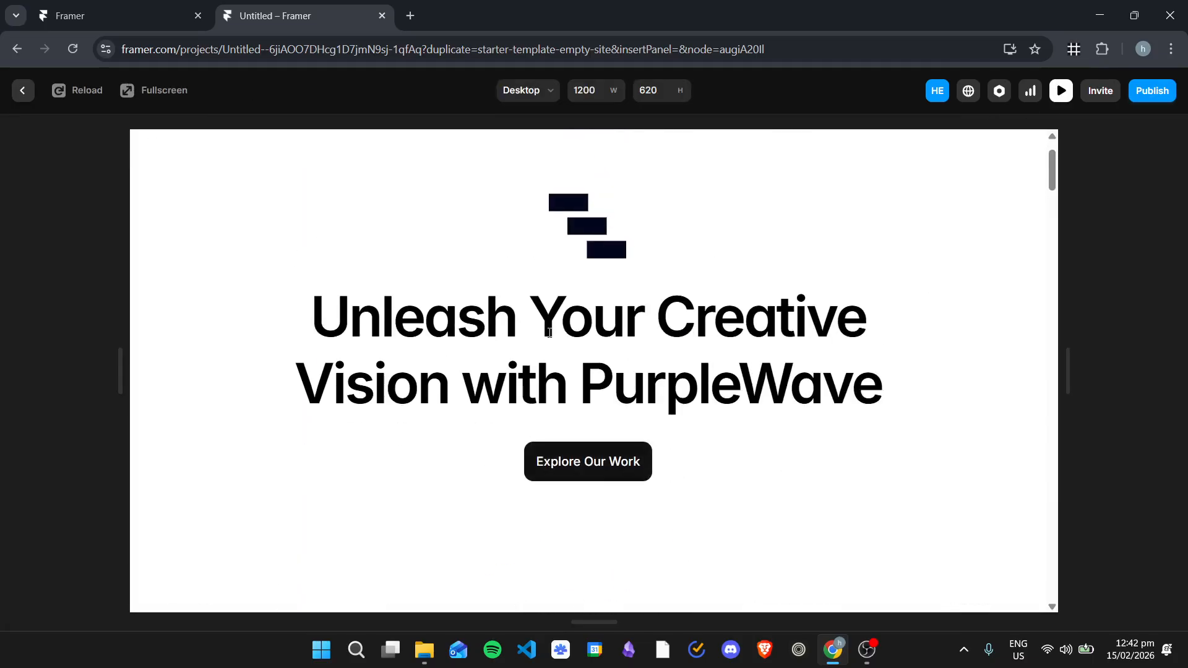
scroll(545, 350, "up", 1)
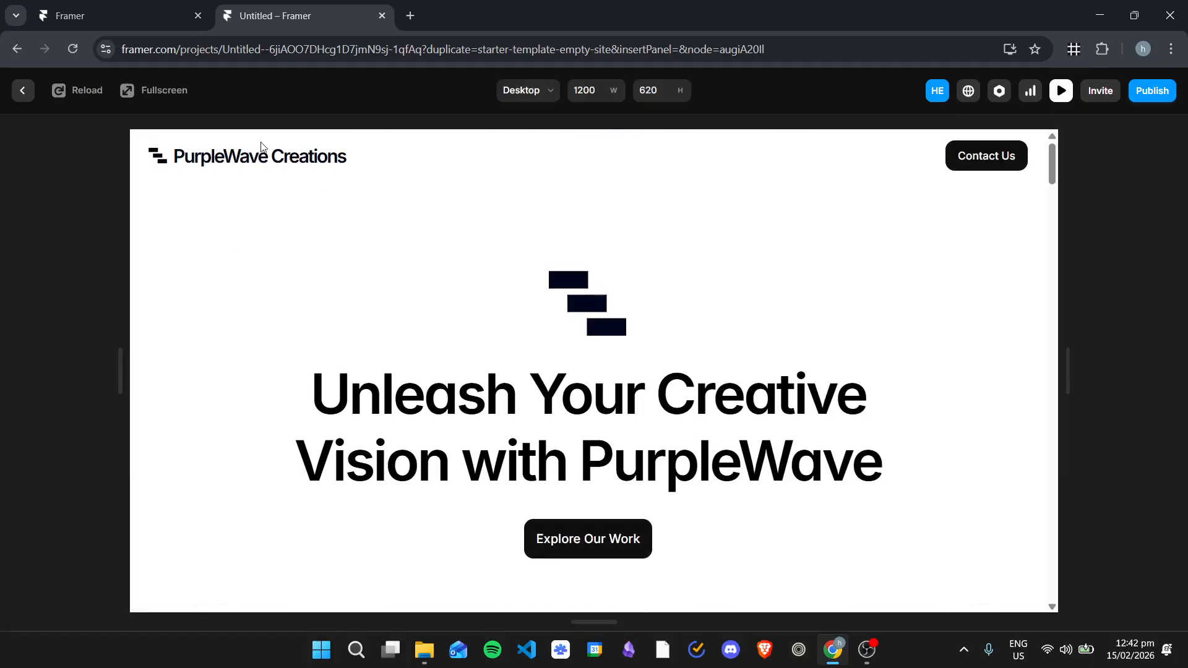
scroll(710, 318, "down", 10)
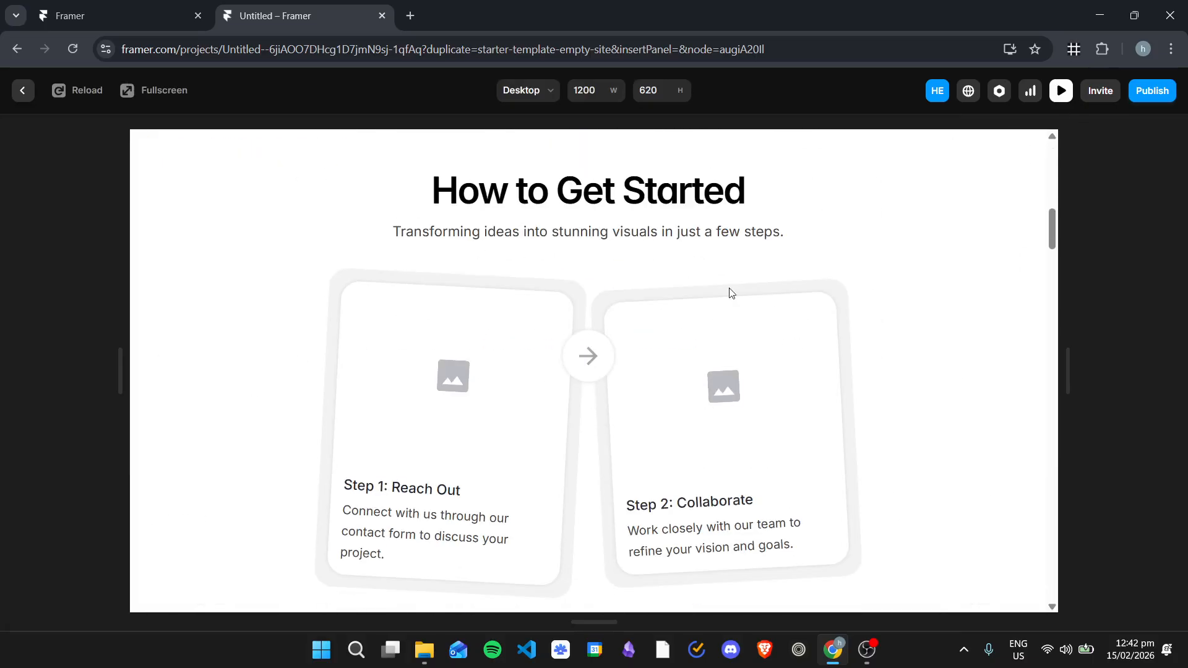
scroll(643, 257, "down", 6)
scroll(742, 297, "up", 5)
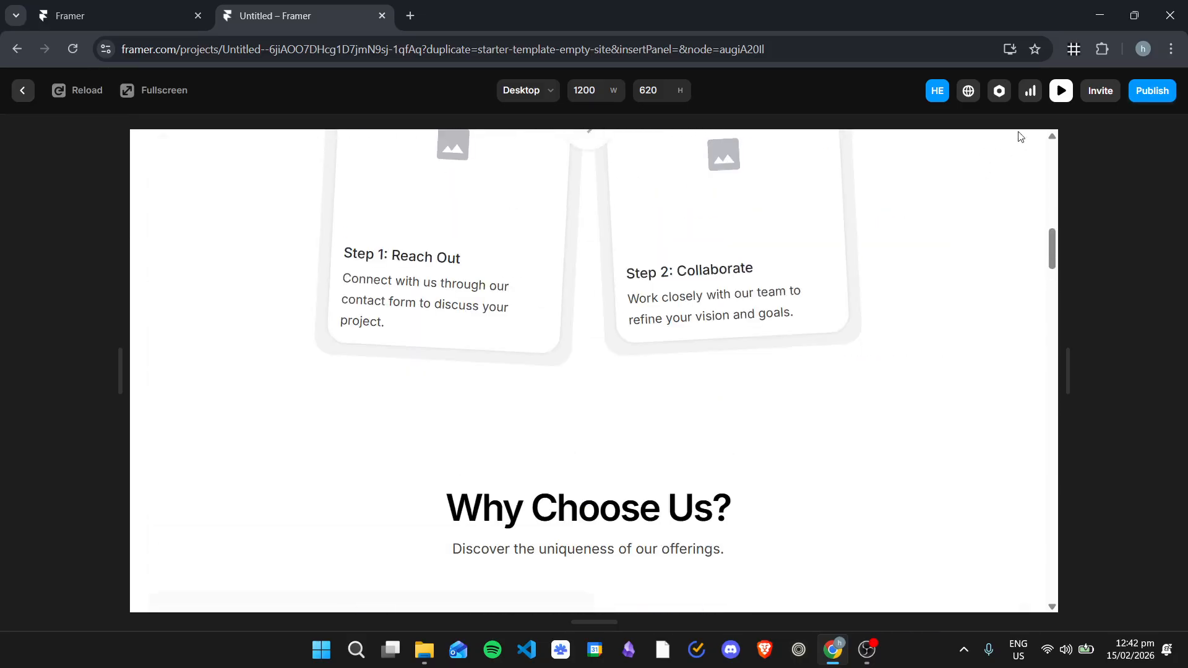
left_click(1060, 91)
- Examine the hero section's selection colors, including the two purples, the linear gradient and the dark navy
scroll(649, 266, "up", 4)
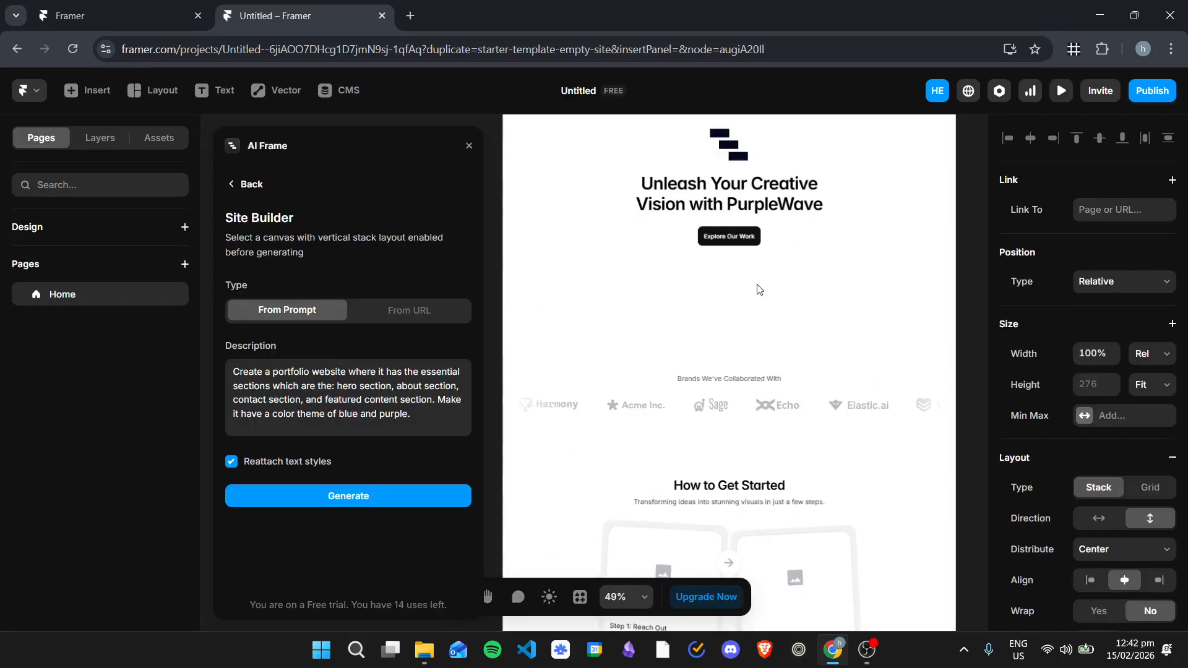
left_click(1135, 370)
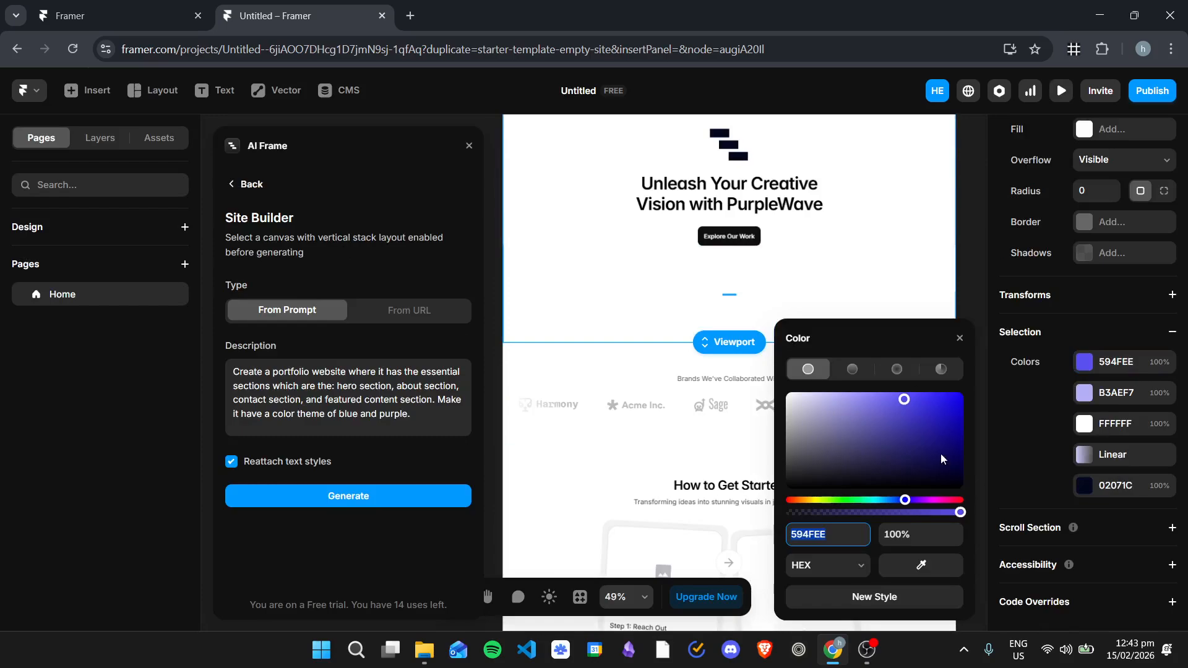
left_click(1114, 395)
left_click(1131, 458)
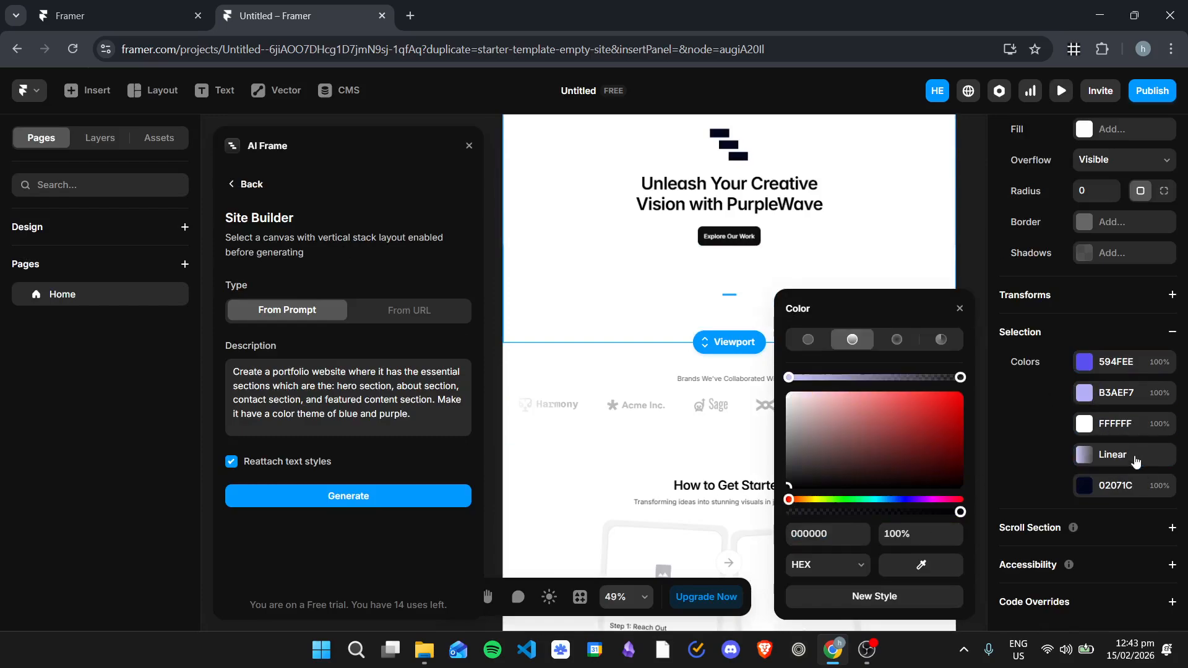
left_click(1132, 493)
left_click(793, 171)
- Select the PurpleWave Creations text in the page header and review its text properties
scroll(786, 176, "up", 3)
left_click(677, 191)
left_click(597, 185)
scroll(1107, 479, "down", 8)
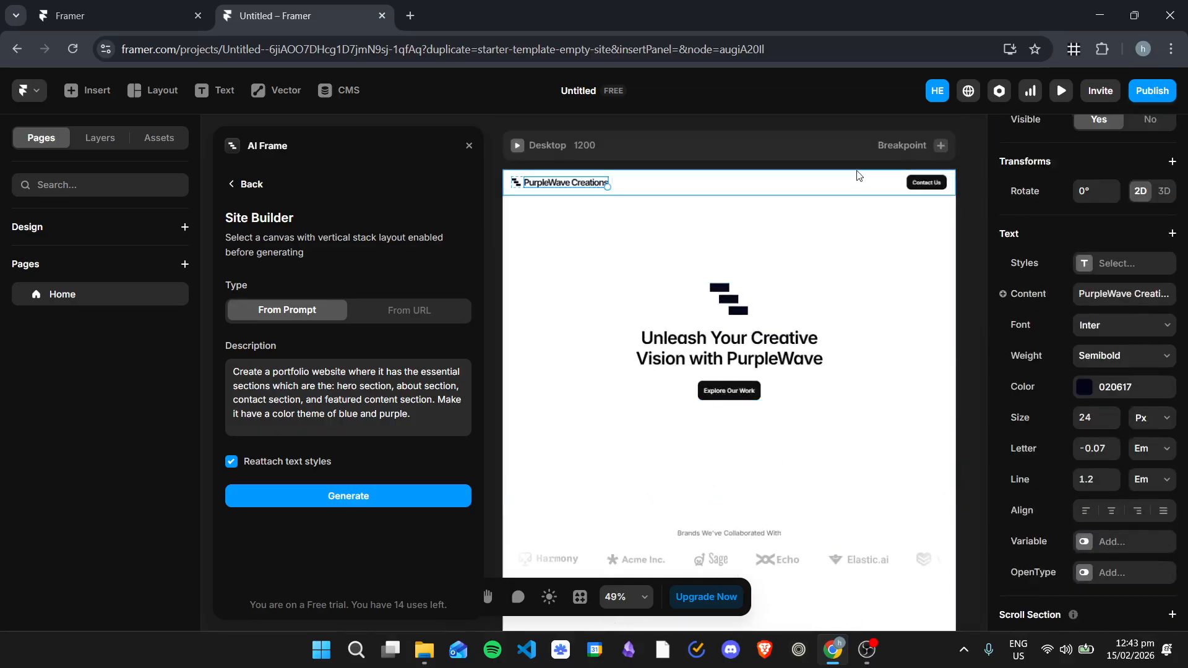
scroll(1097, 306, "down", 3)
scroll(1098, 316, "up", 4)
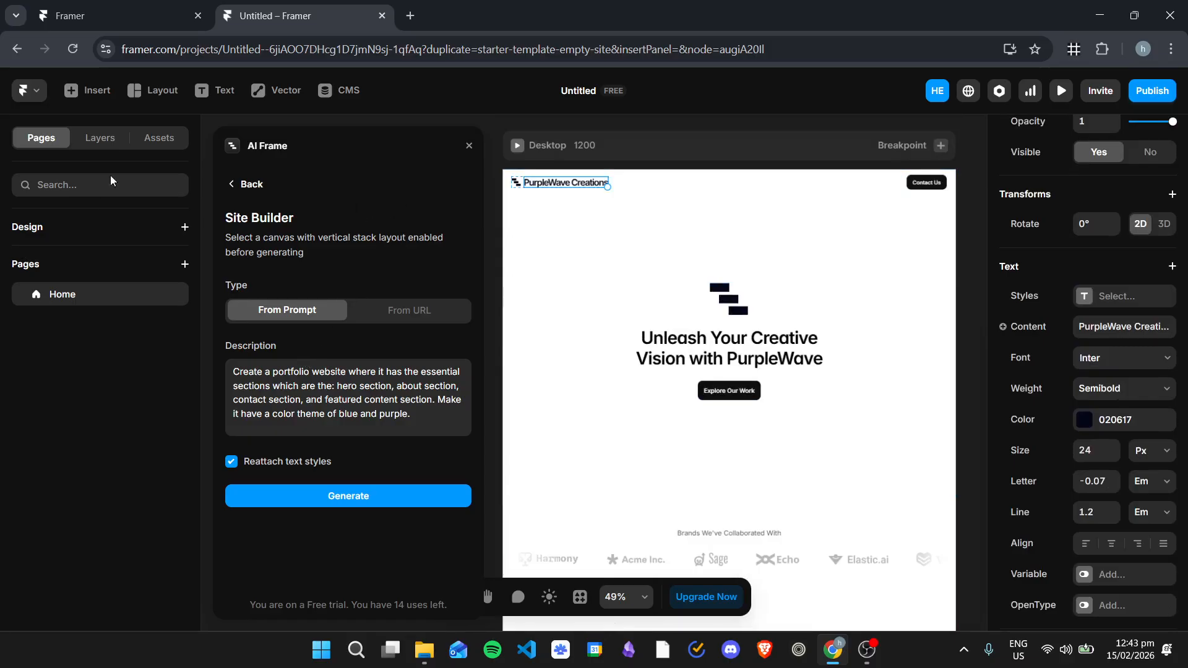
- Open AI Frame's Text Generator in Replace mode and enter "About Us" as the replacement text
left_click(245, 185)
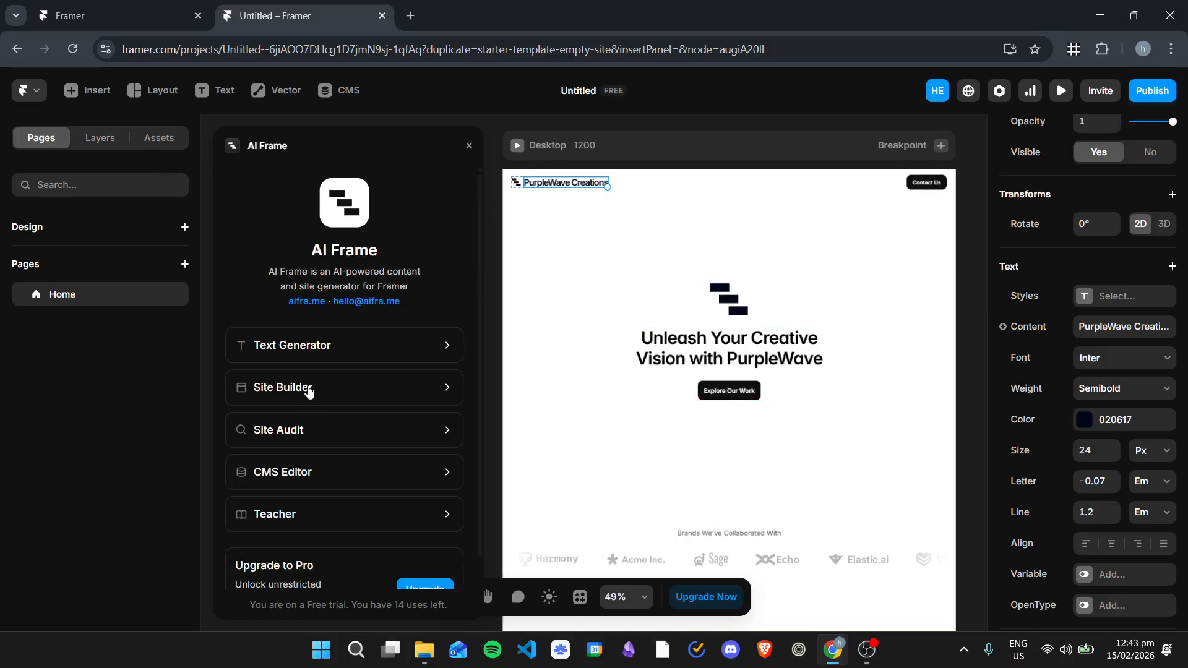
left_click(370, 352)
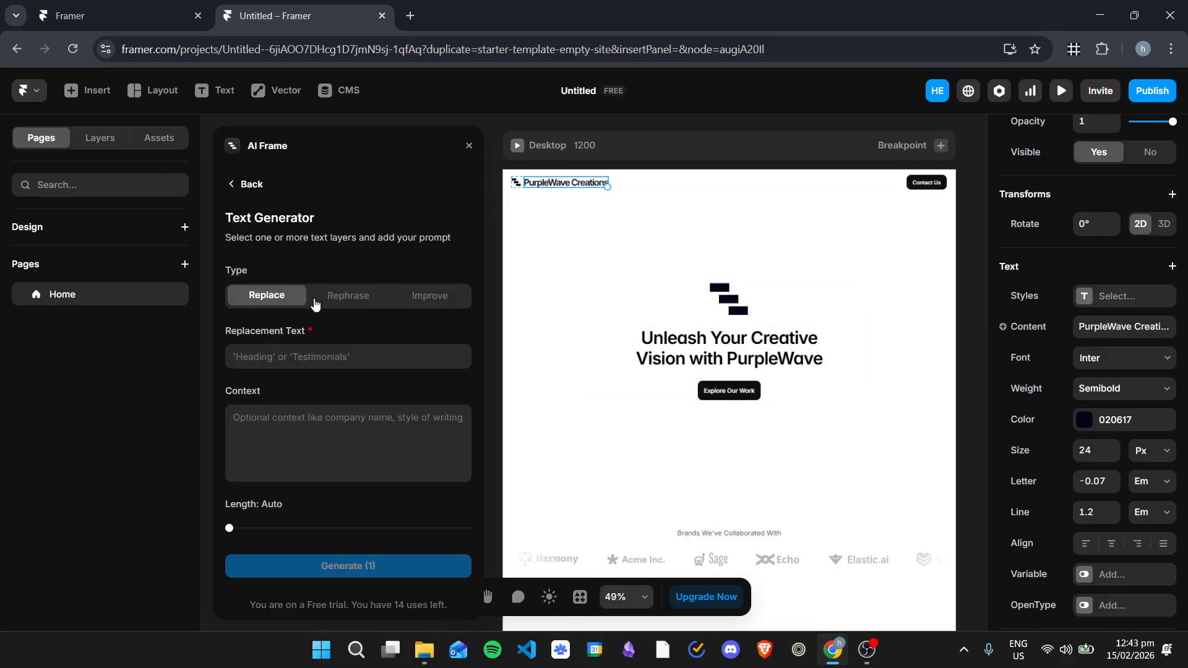
left_click(326, 358)
left_click(336, 444)
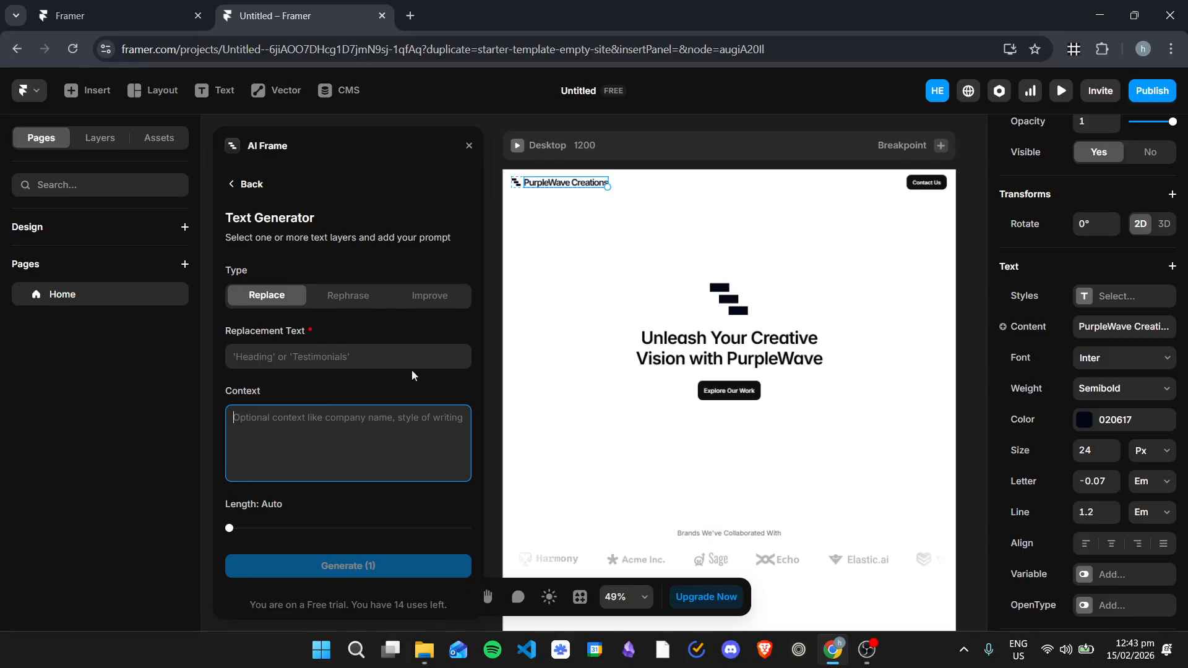
left_click(374, 357)
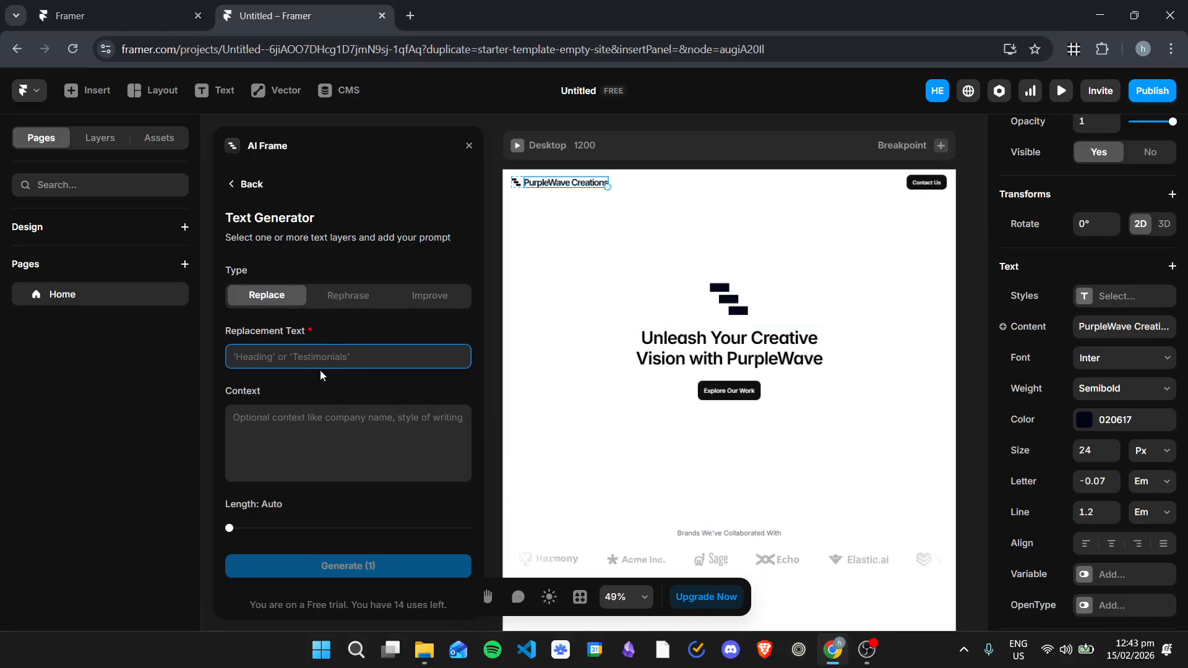
type("About Us")
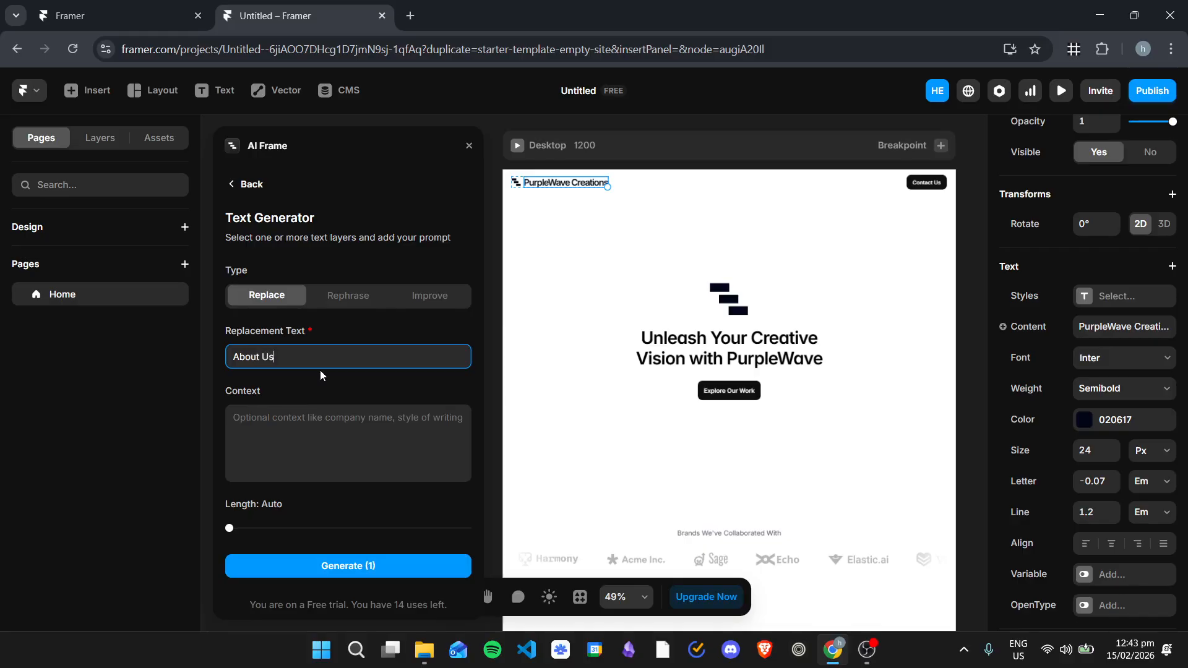
key("Tab")
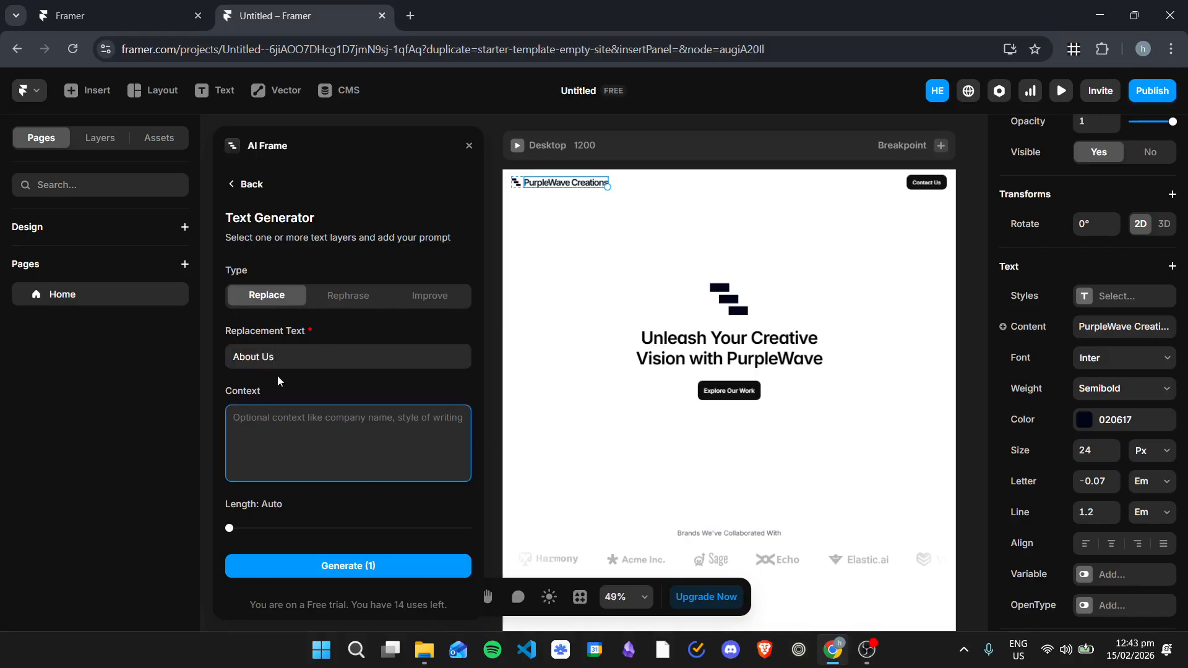
- Enter "Our company is located in New York. Its founded in 1990" as the Text Generator's context
scroll(774, 371, "down", 6)
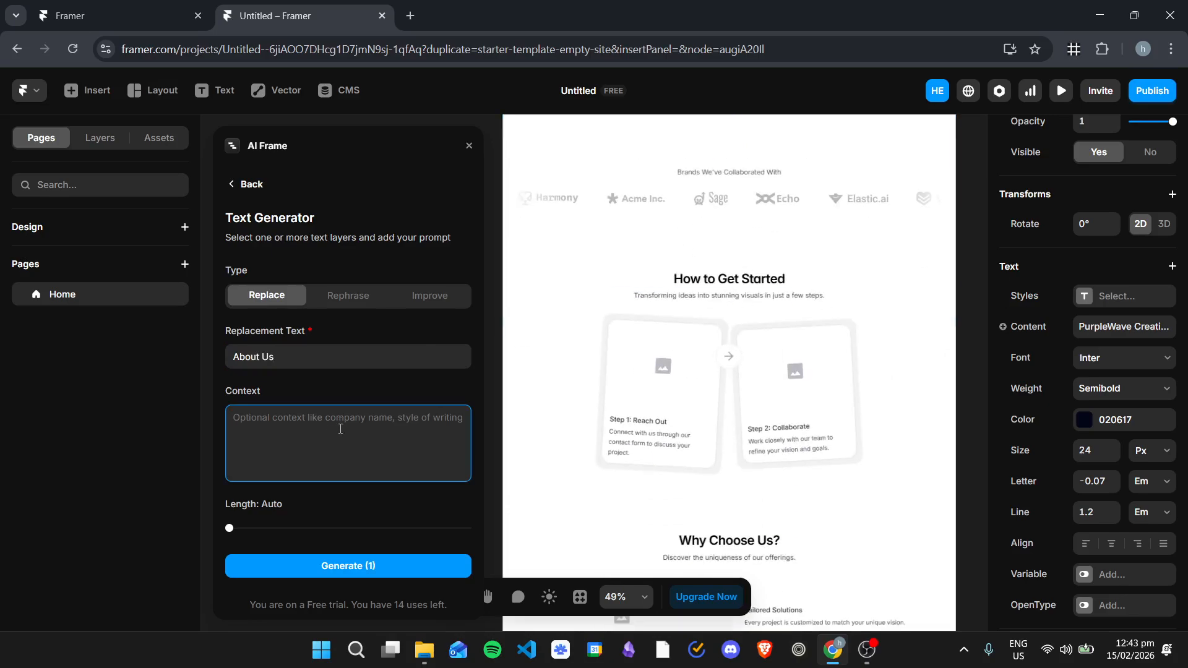
type("Ou")
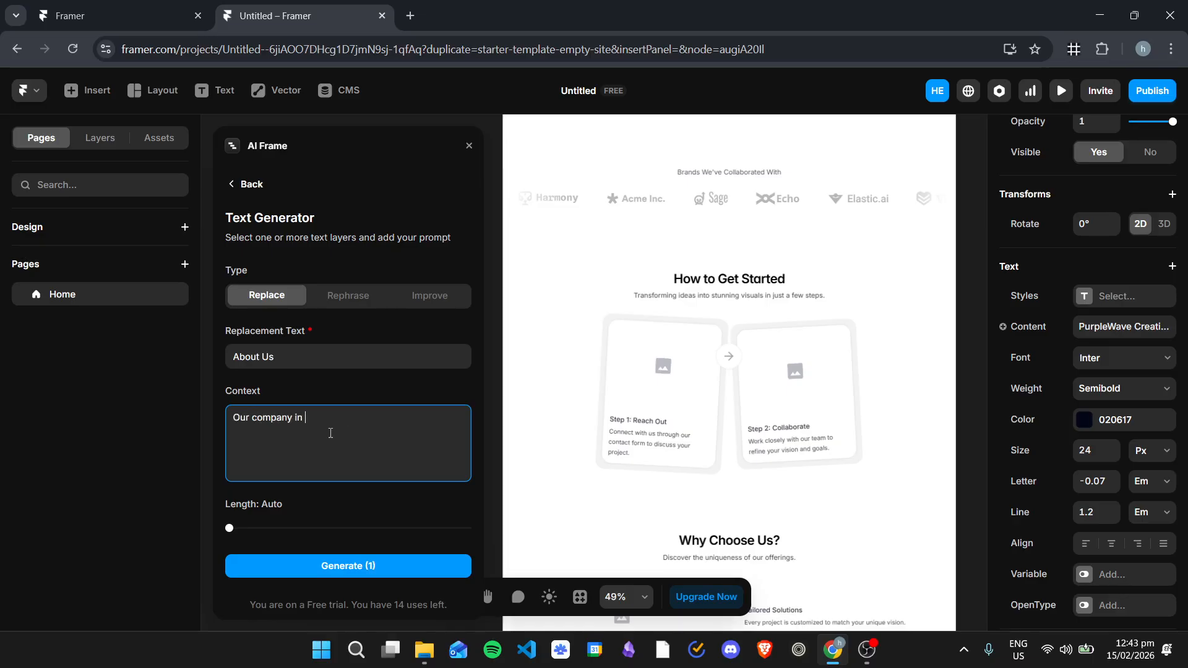
type("r company is l9ocated in New York.")
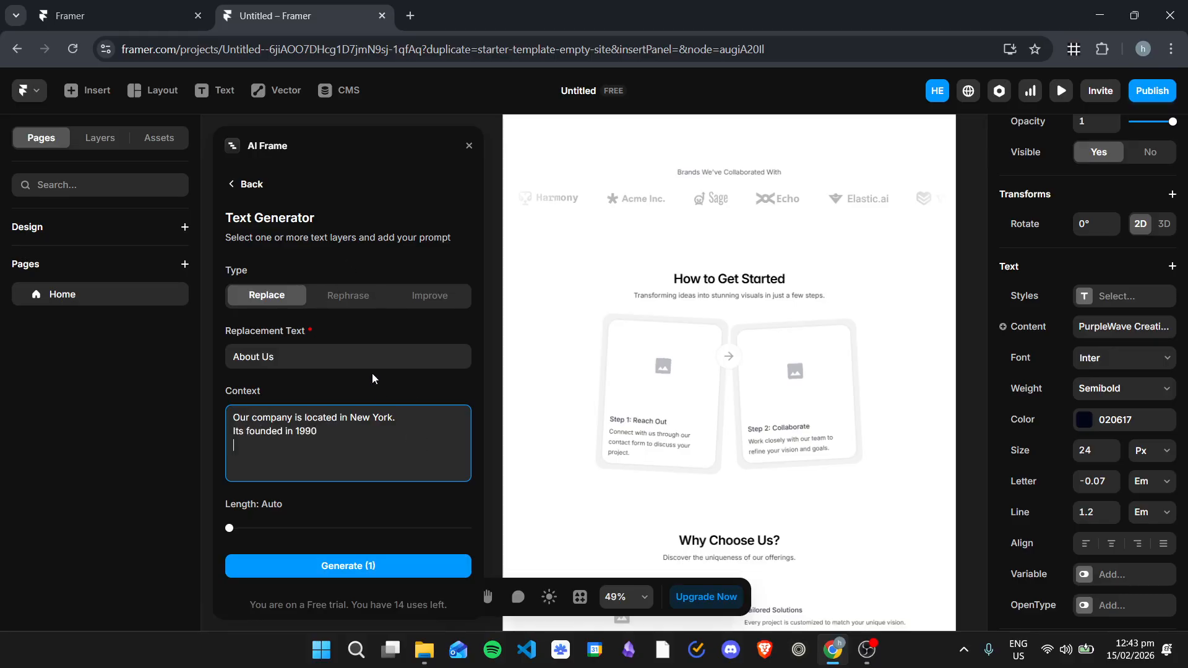
type("=")
key("BackSpace")
- Look through the page's sections from the hero down to Our Impact for text layers to replace
scroll(863, 385, "down", 15)
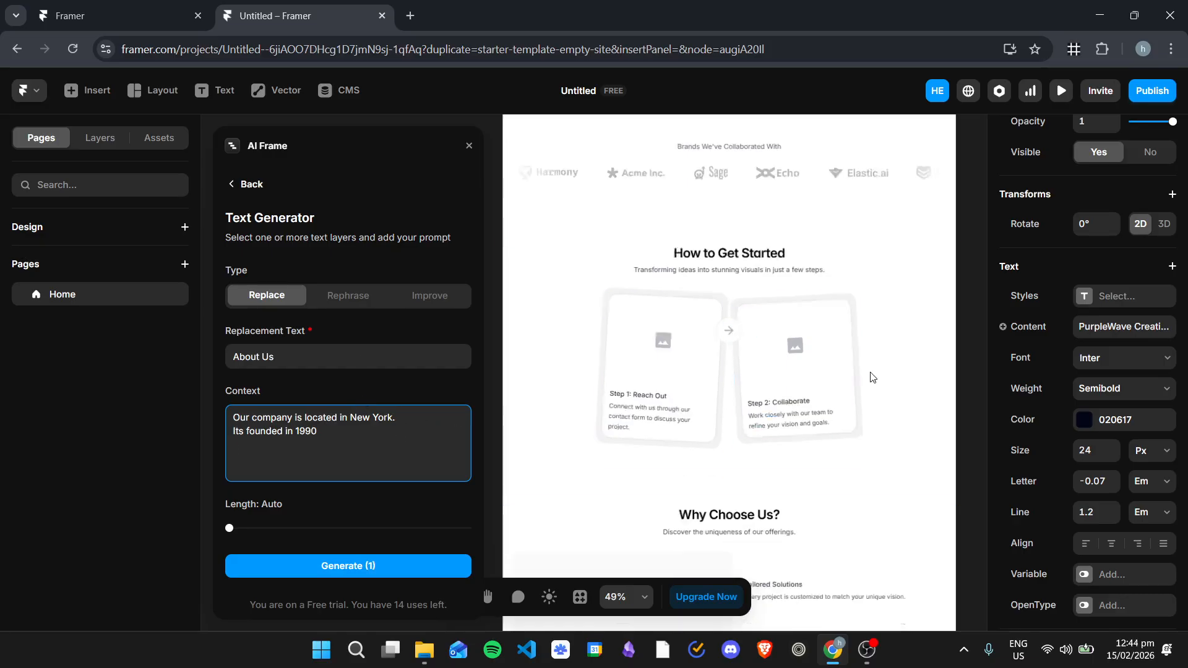
scroll(864, 388, "up", 15)
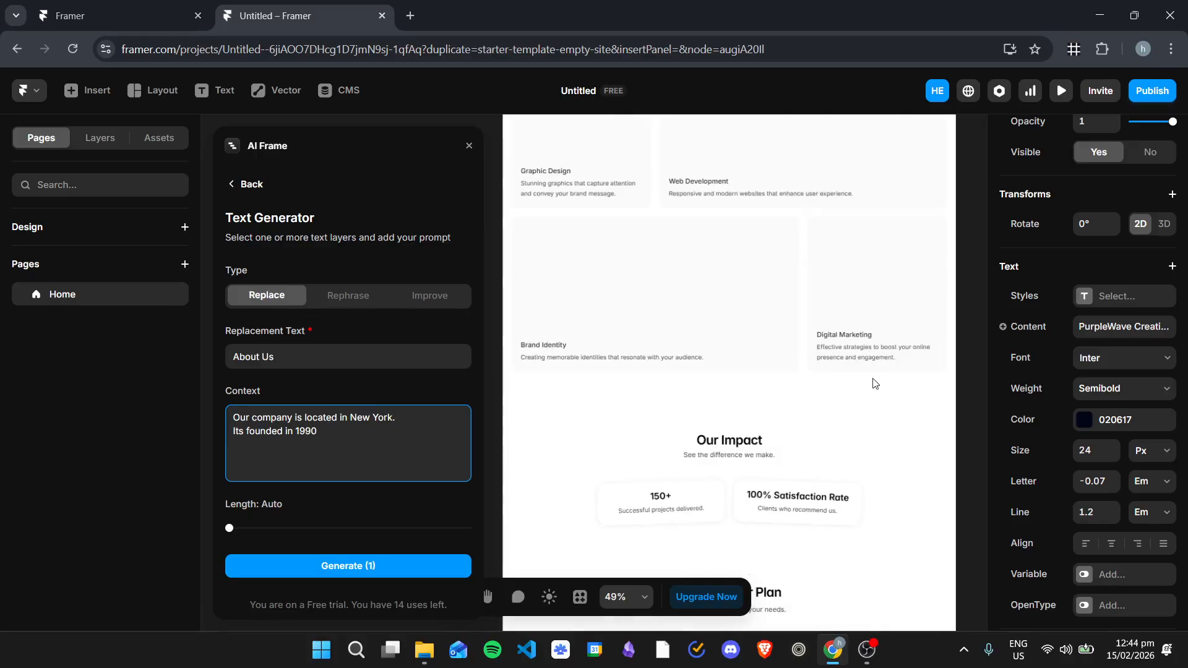
scroll(881, 384, "up", 5)
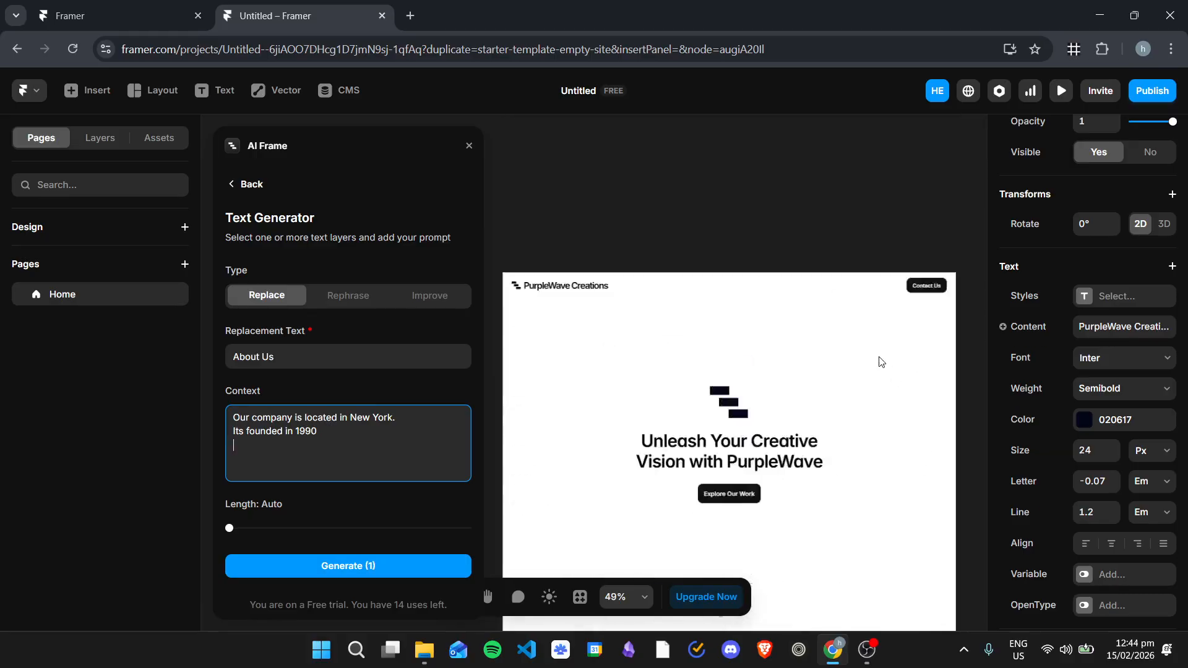
left_click(282, 447)
type("+")
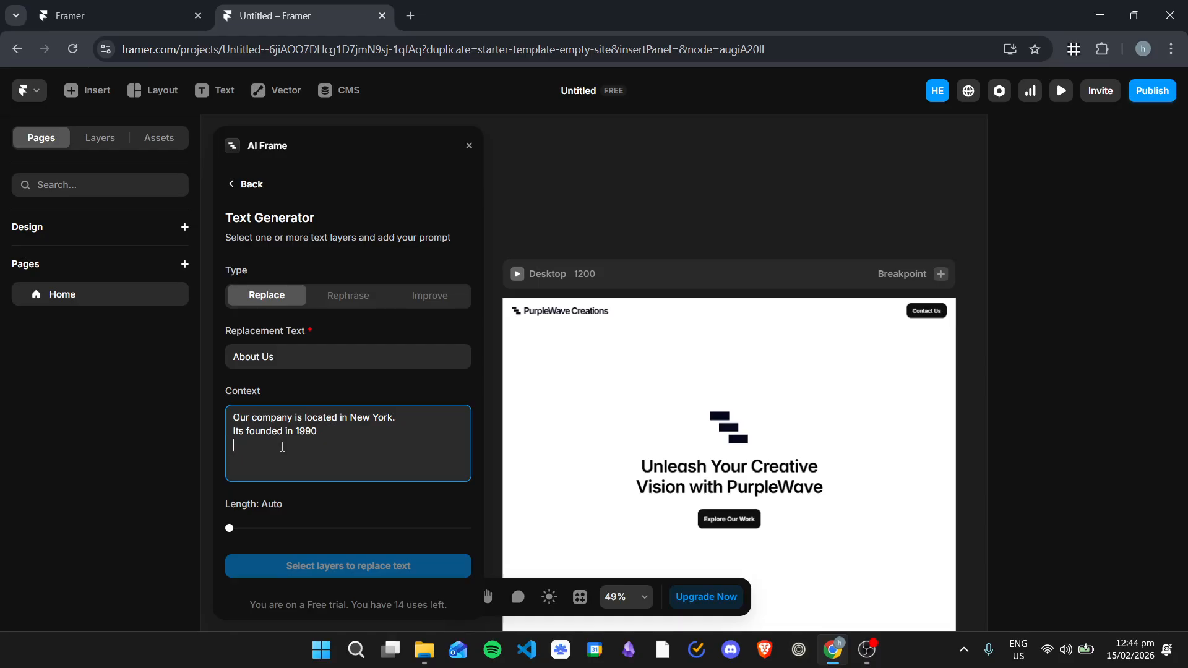
scroll(690, 281, "down", 2)
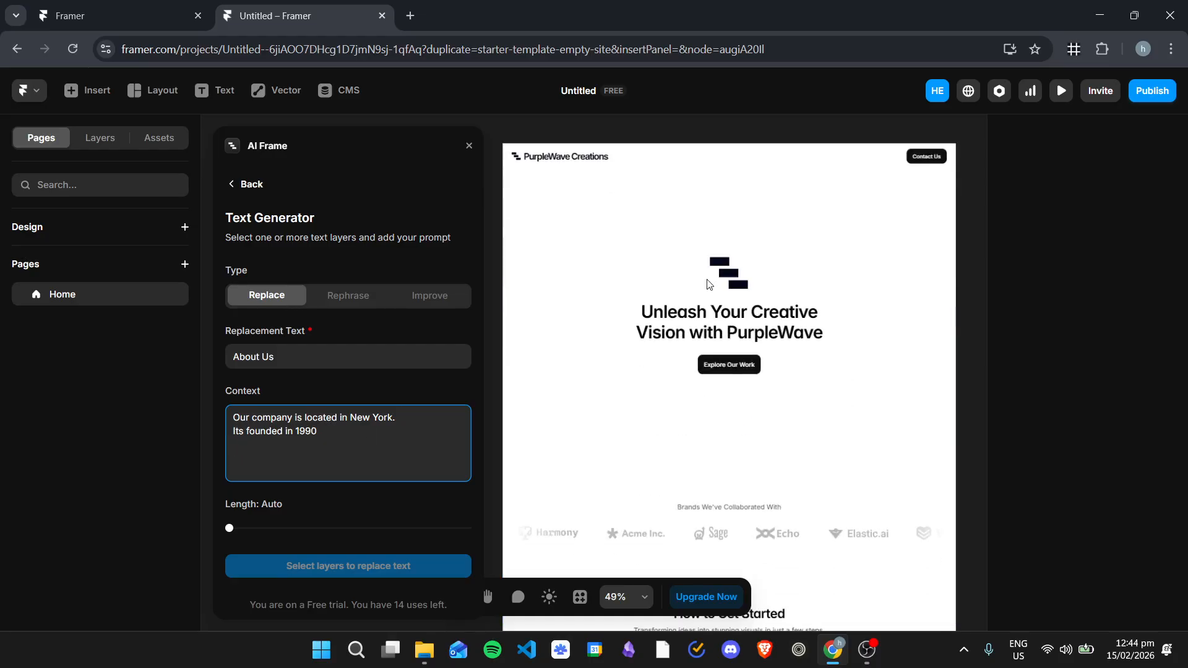
scroll(680, 278, "down", 4)
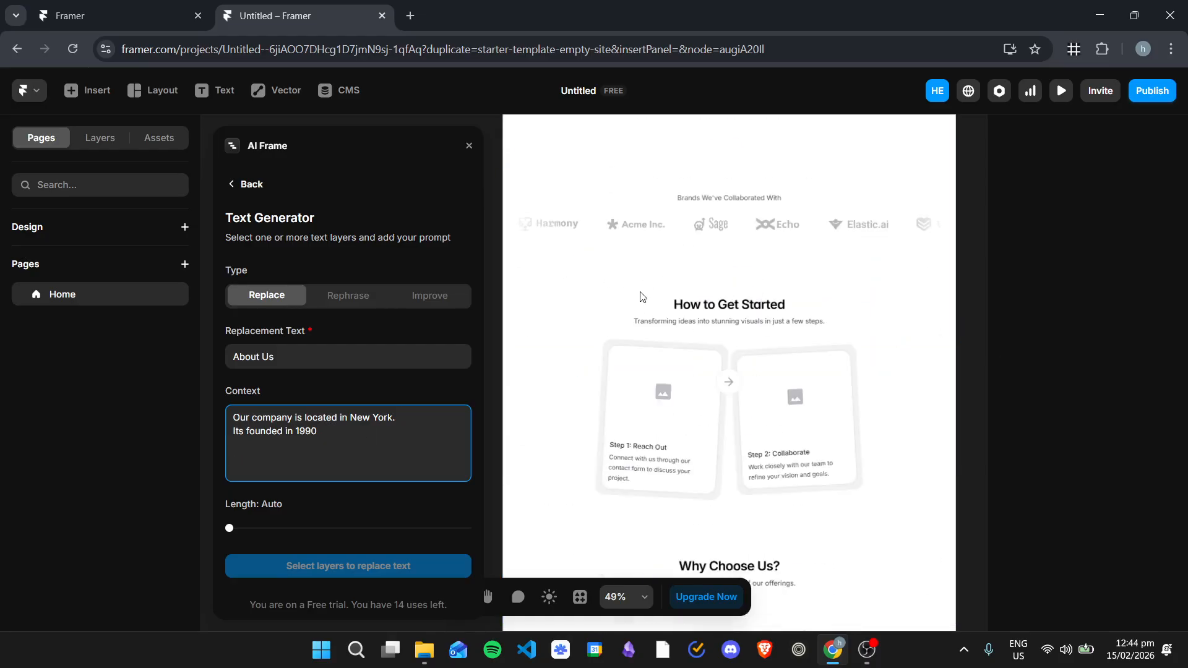
scroll(669, 310, "up", 1)
scroll(777, 248, "up", 3)
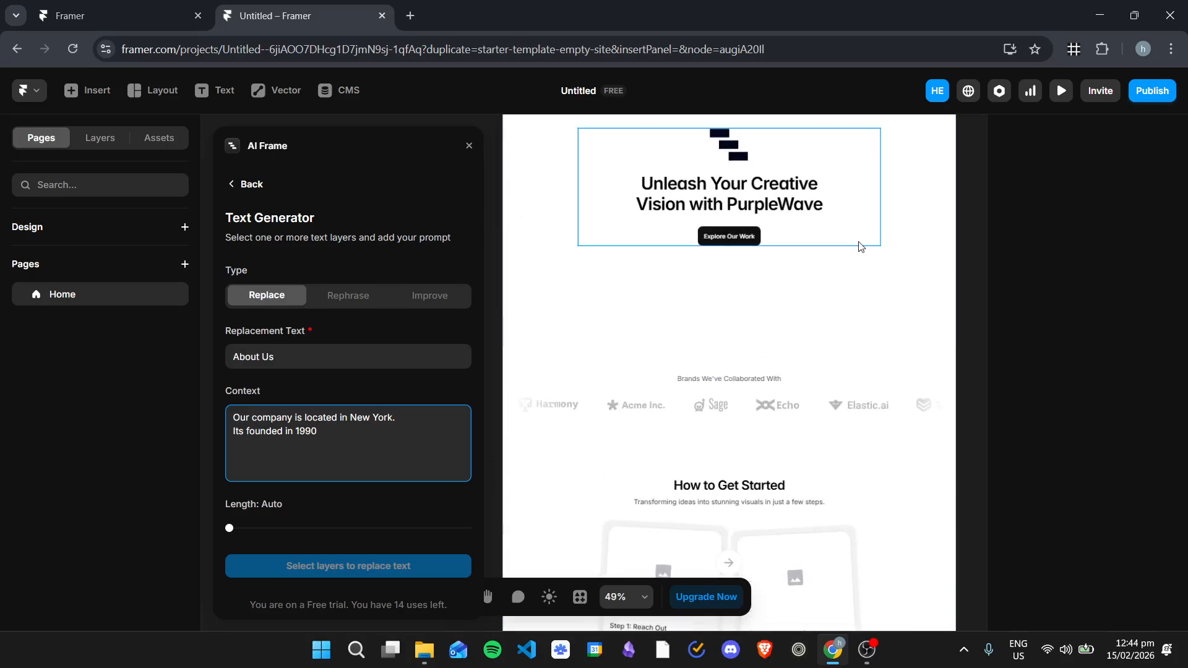
- Close the AI Frame plugin without generating any text and bring the Desktop page into clear view
left_click(468, 146)
key("space")
left_click_drag(985, 301, 867, 296)
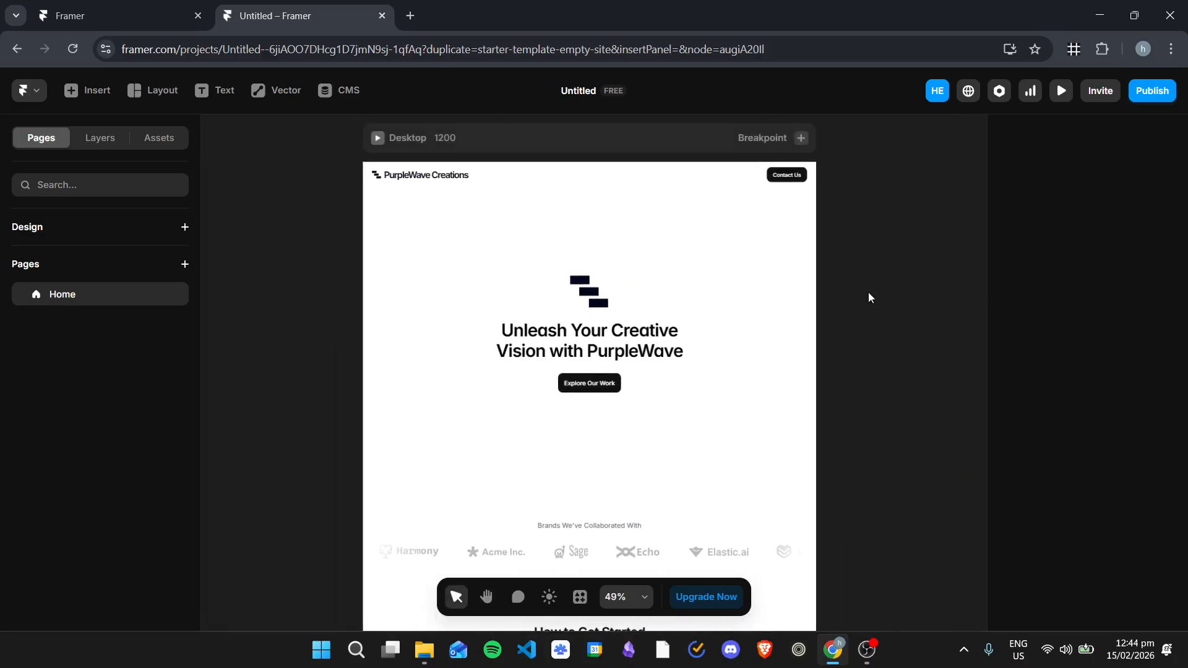